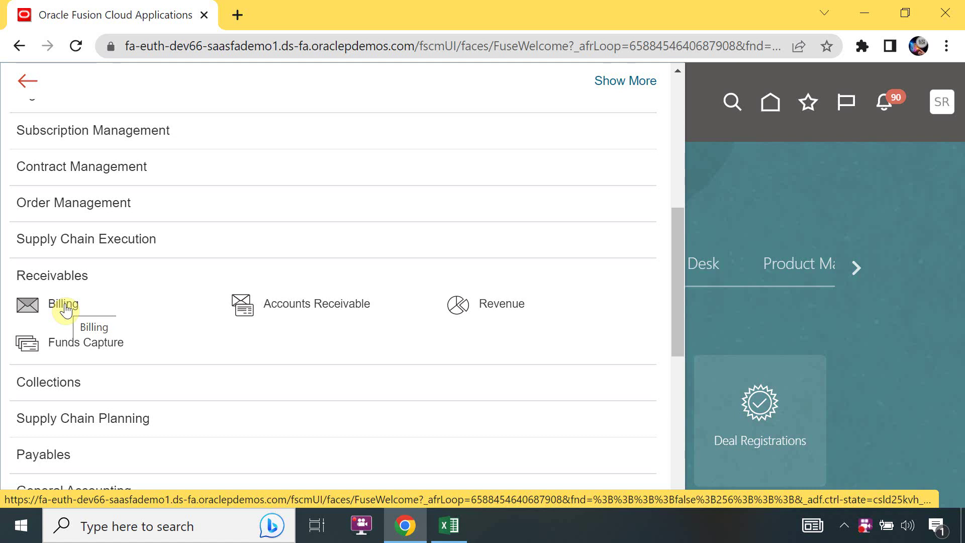
Open the Receivables Billing work area and start creating a new transaction from its tasks
click(65, 304)
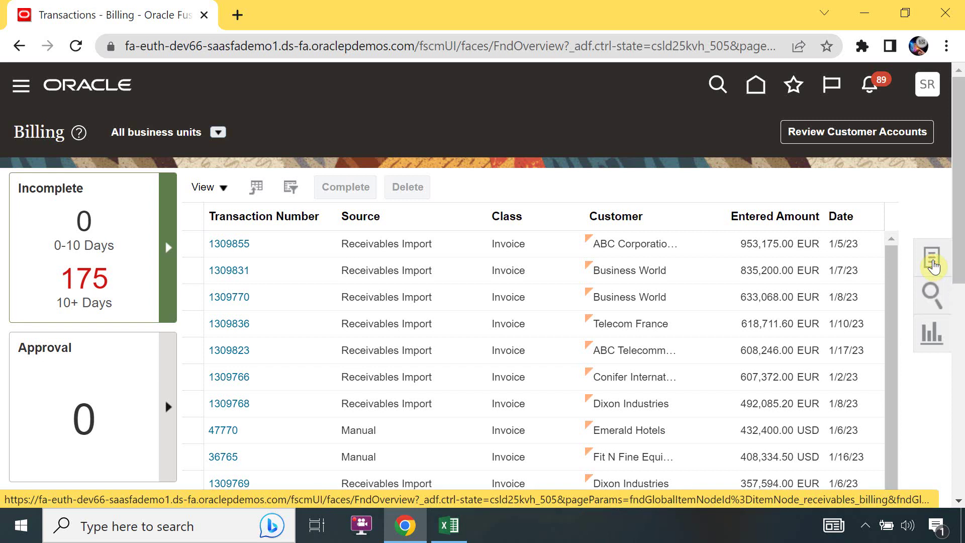
click(933, 266)
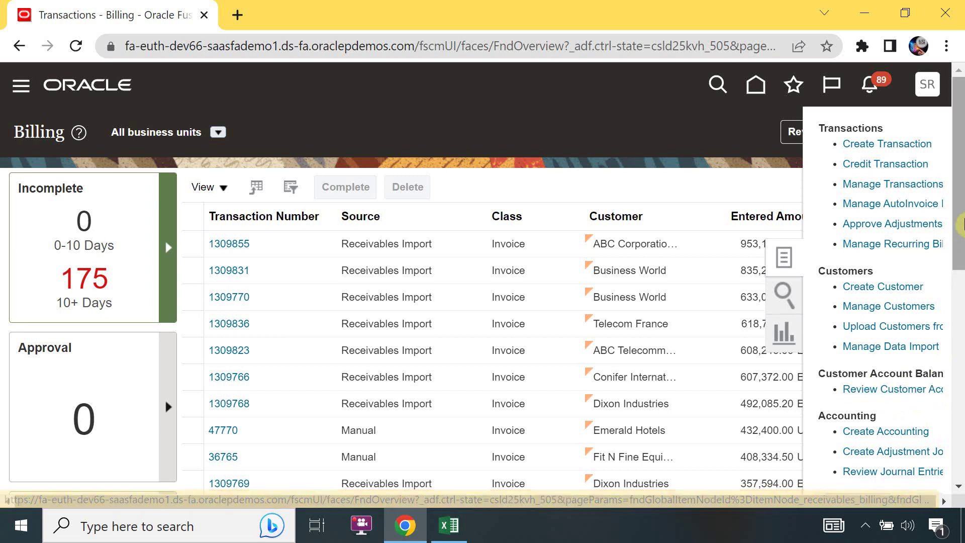
scroll(961, 223, down, 3)
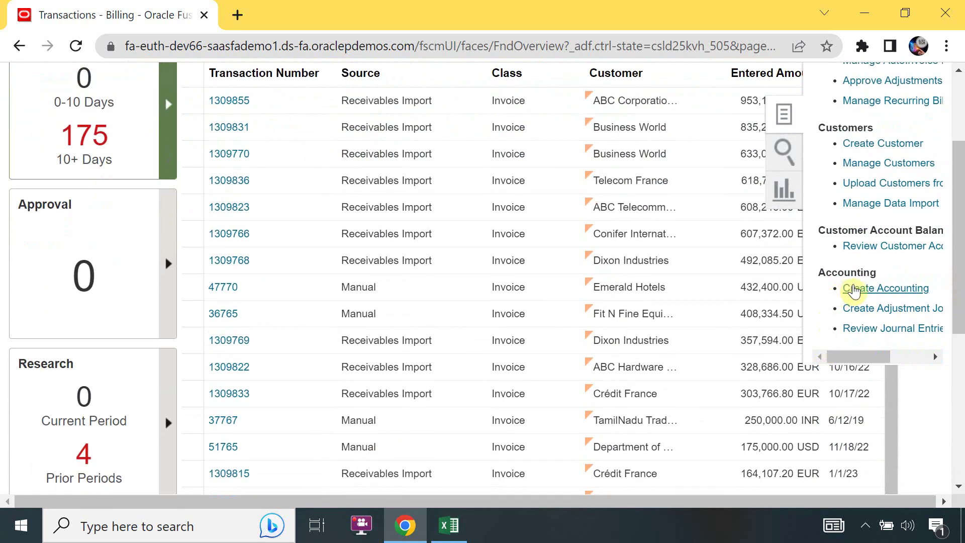
drag(868, 357, 847, 367)
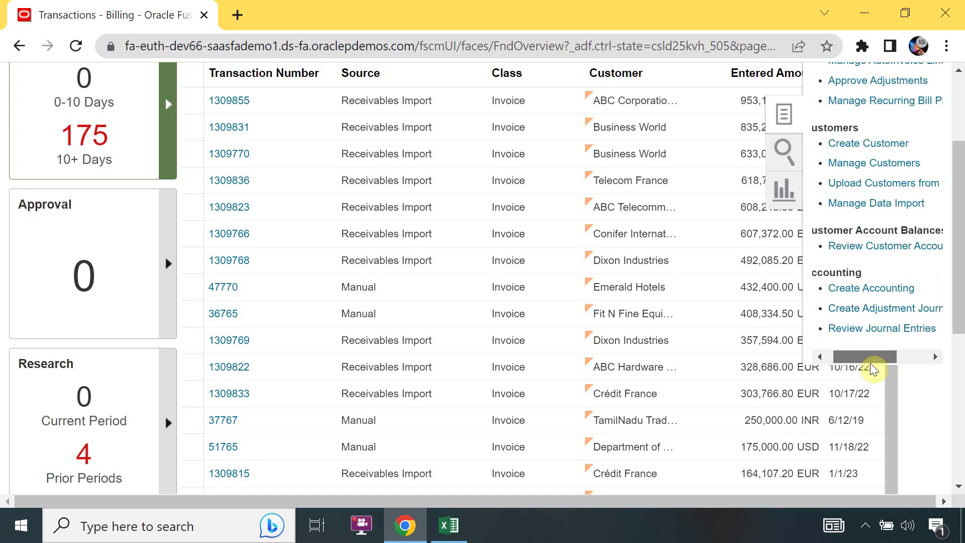
scroll(962, 206, up, 3)
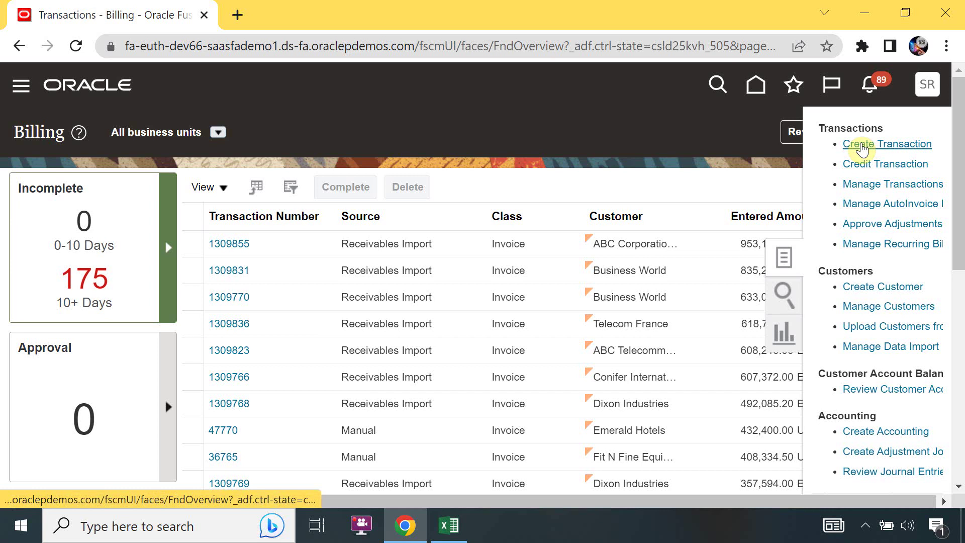
click(861, 144)
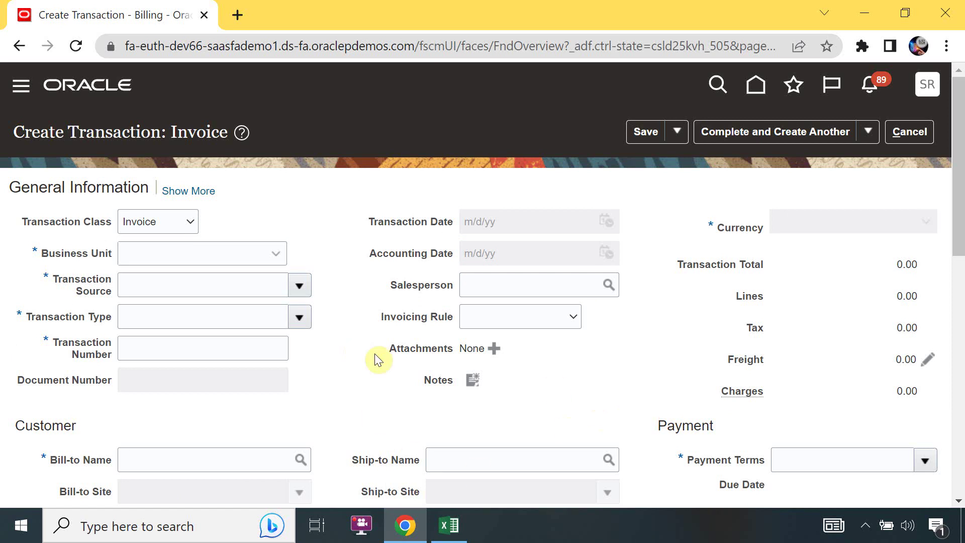
Choose Invoice as the transaction class and US1 Business Unit as the business unit
click(169, 228)
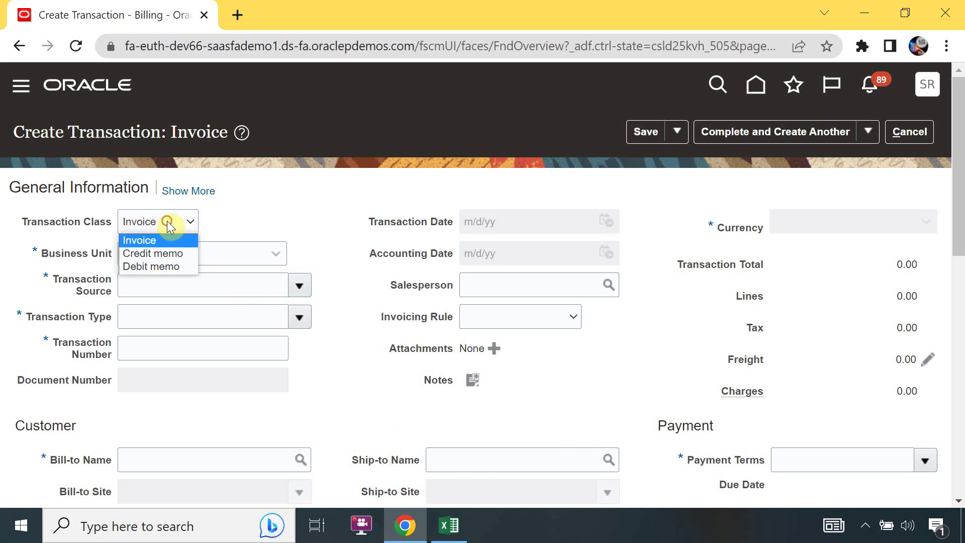
click(170, 227)
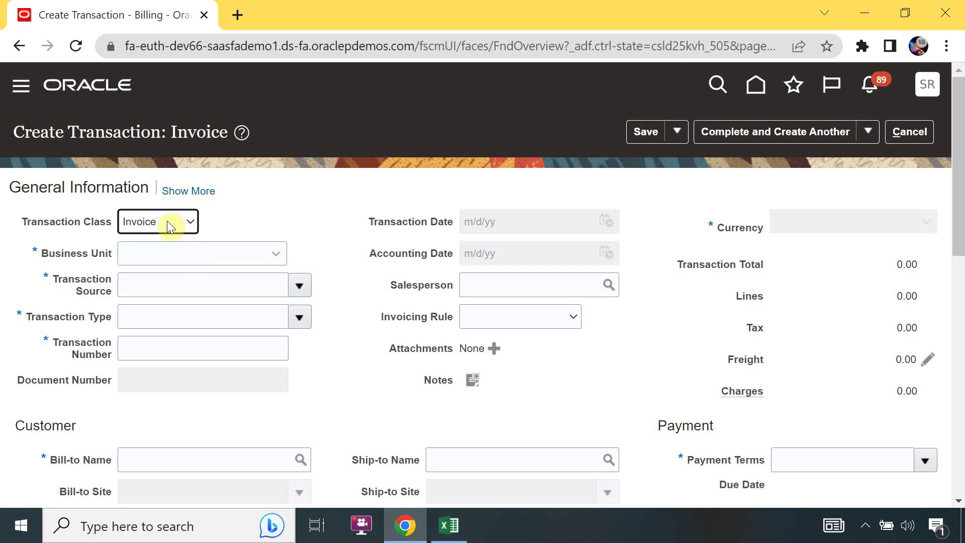
click(167, 221)
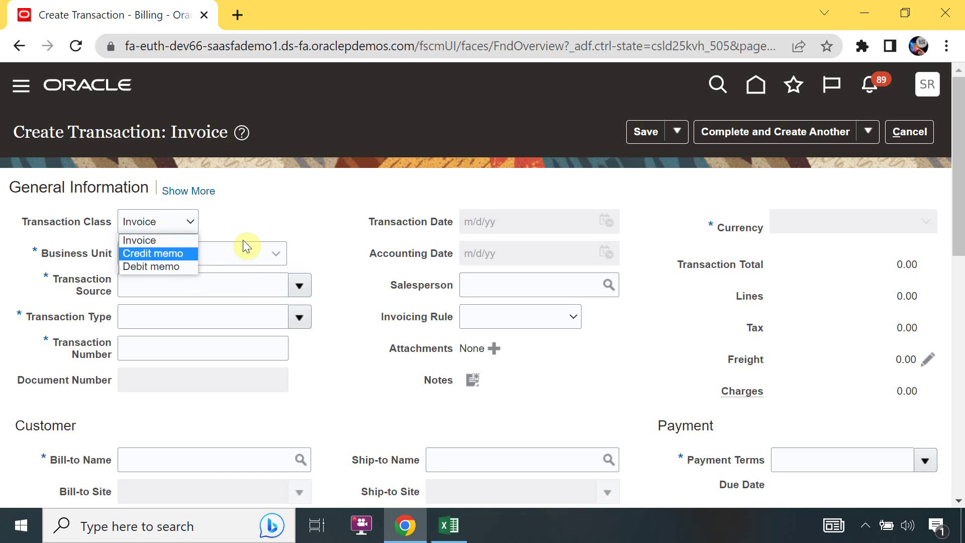
click(190, 242)
click(194, 254)
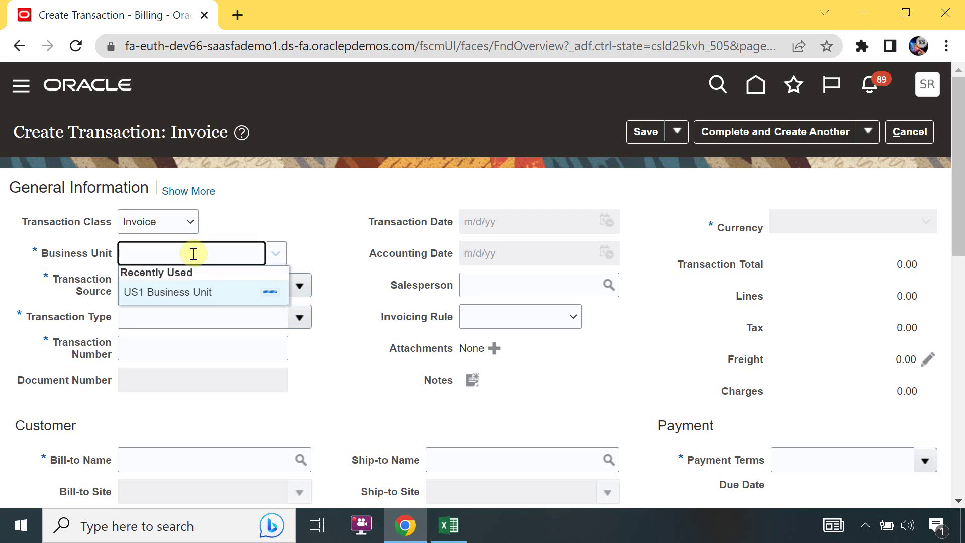
click(189, 292)
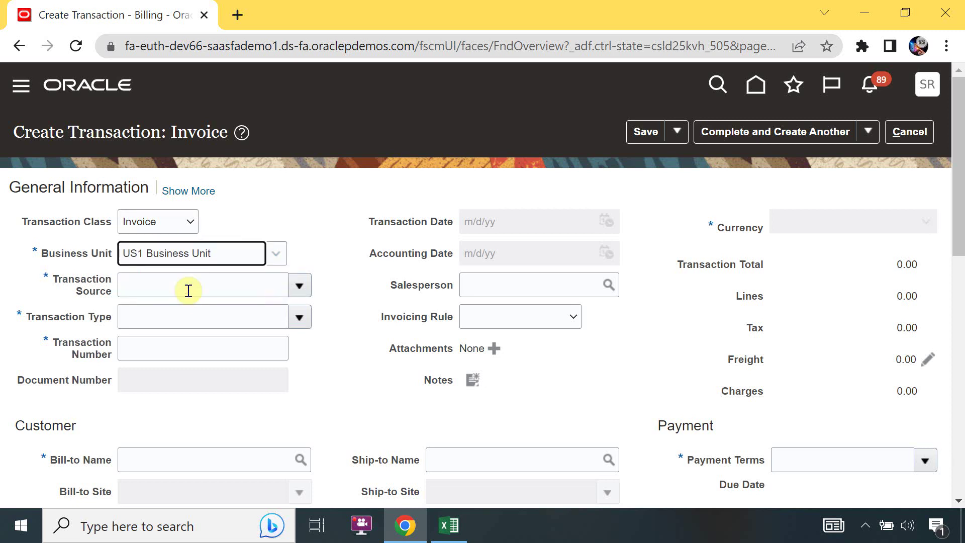
Set the transaction source to Manual and dismiss the unsaved-changes warning
click(188, 291)
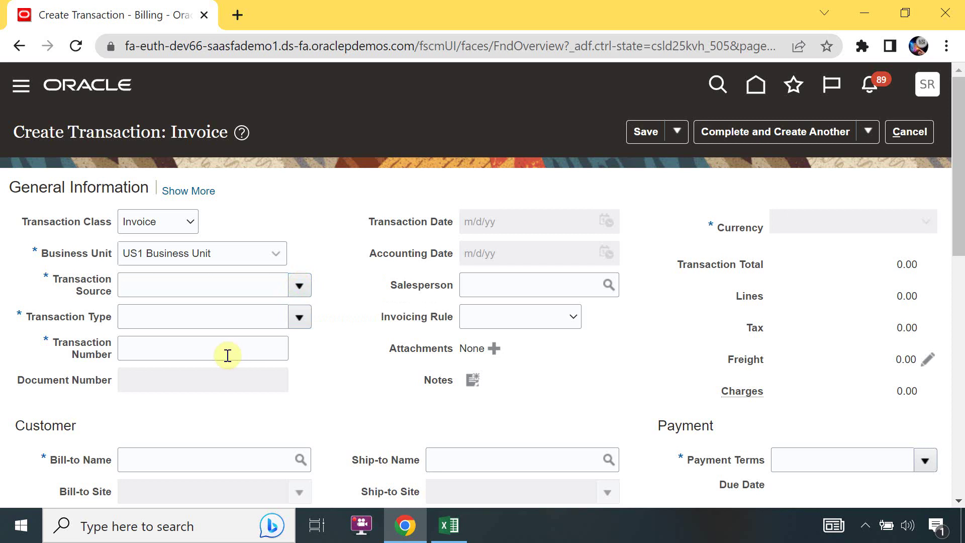
click(306, 291)
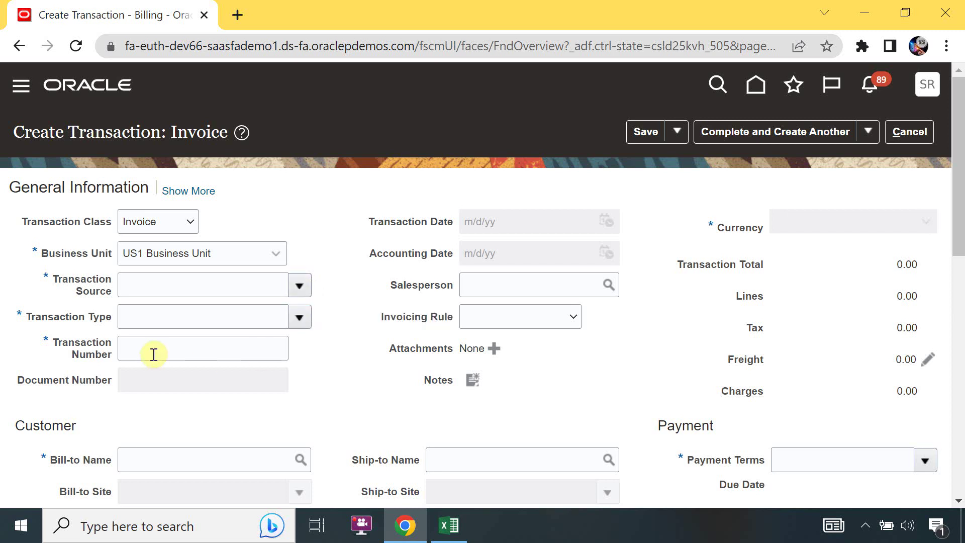
click(294, 283)
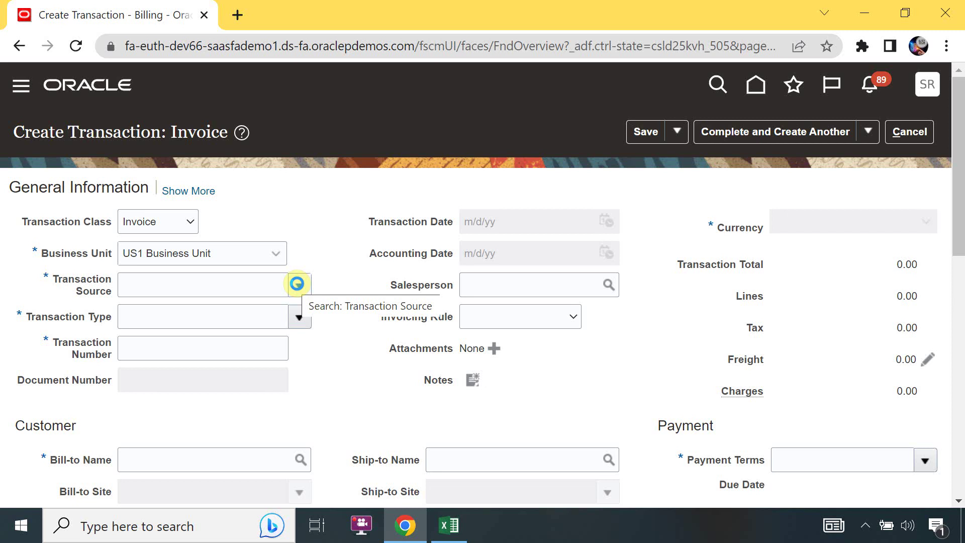
click(298, 283)
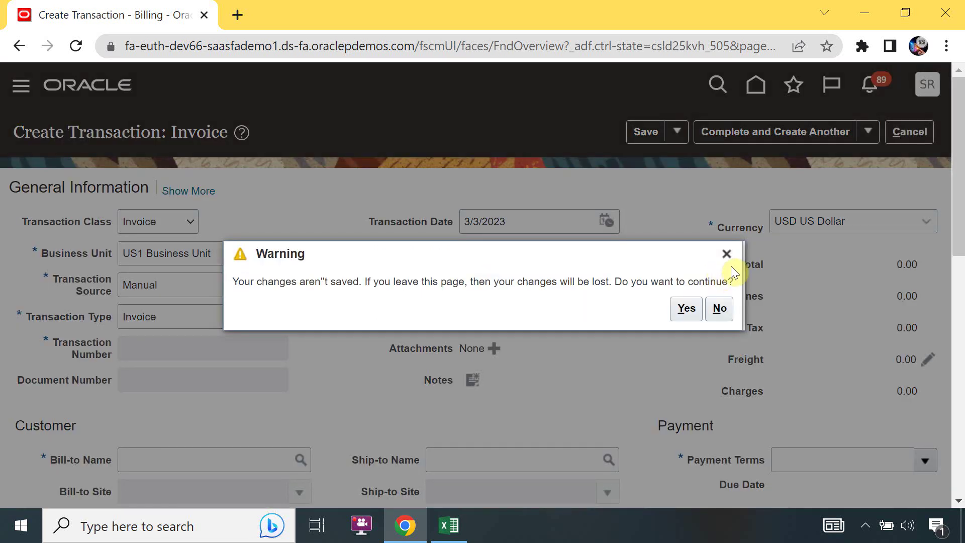
click(728, 254)
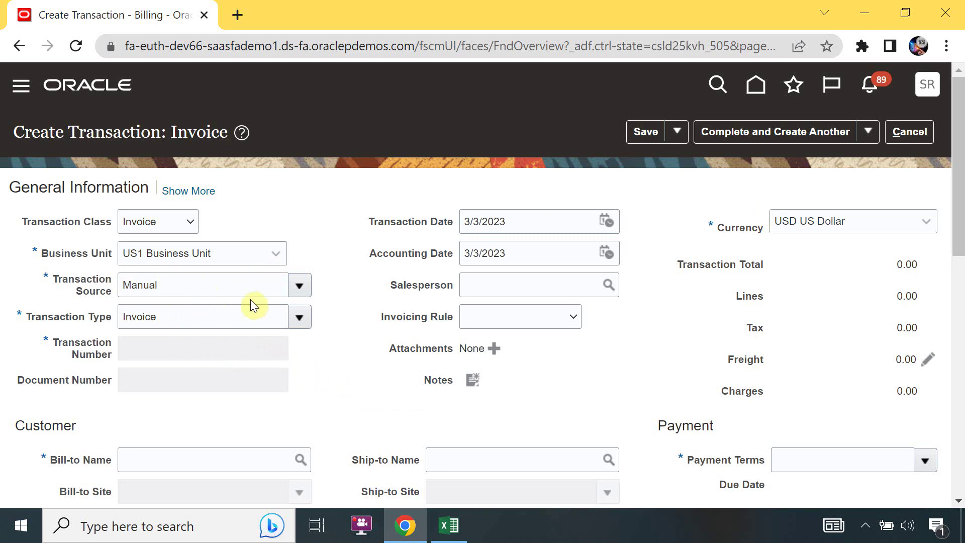
Try Manual Numbering as the transaction source and switch the source back to Manual
click(301, 285)
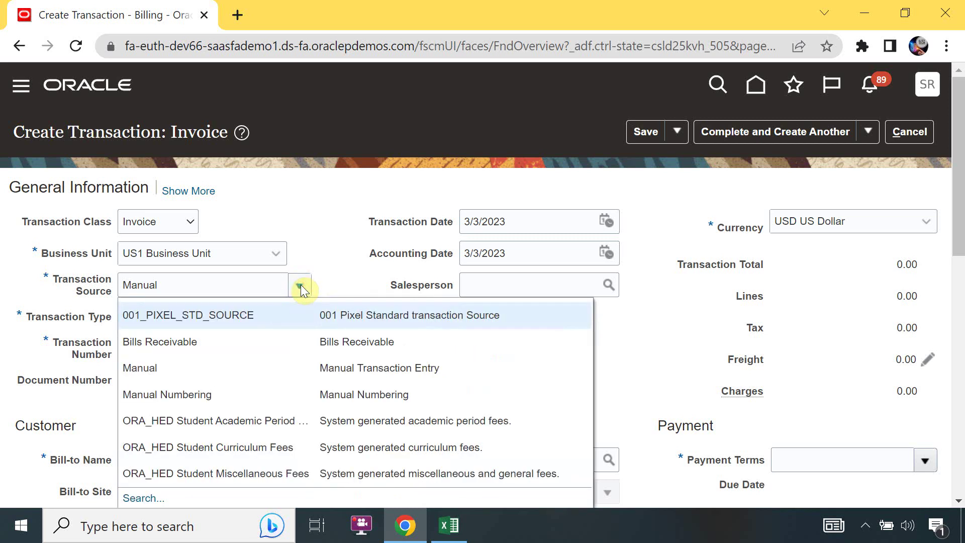
click(210, 394)
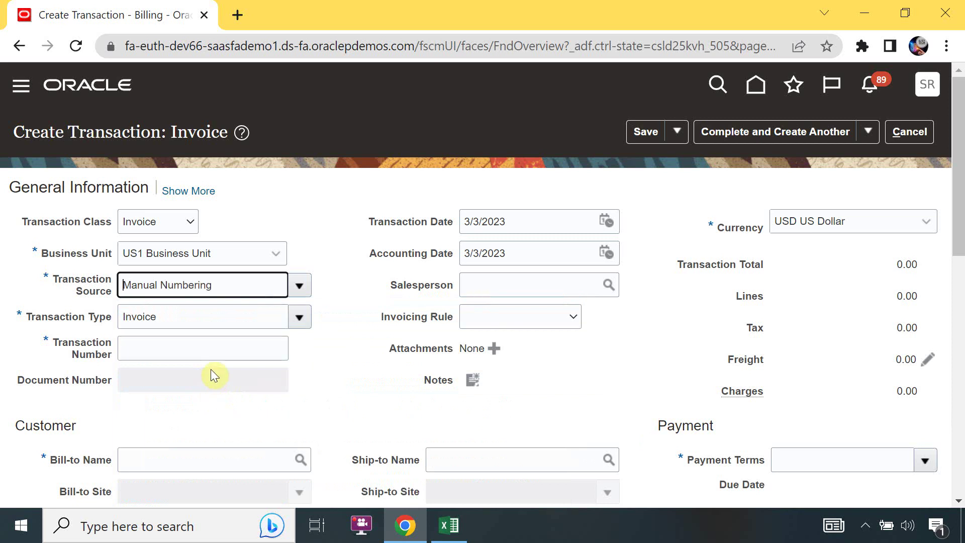
click(212, 346)
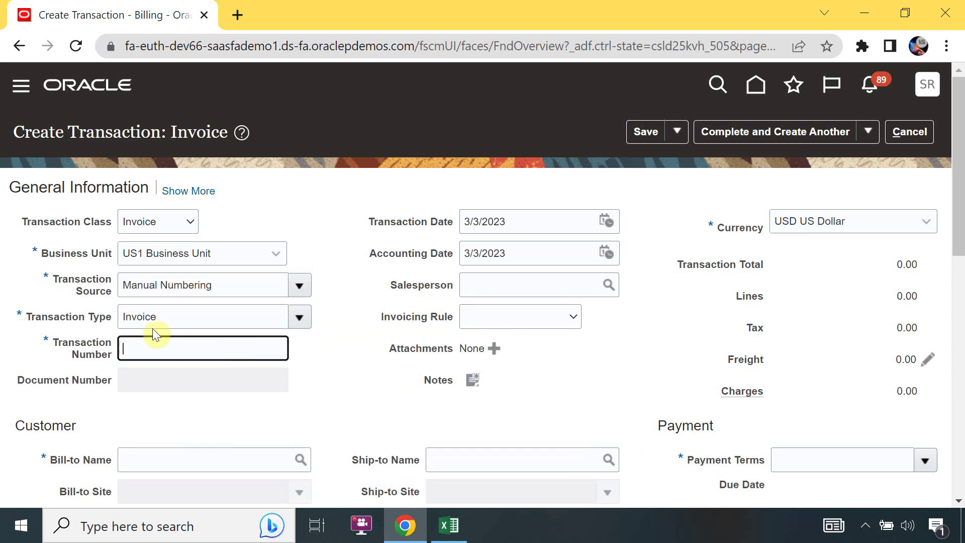
click(299, 286)
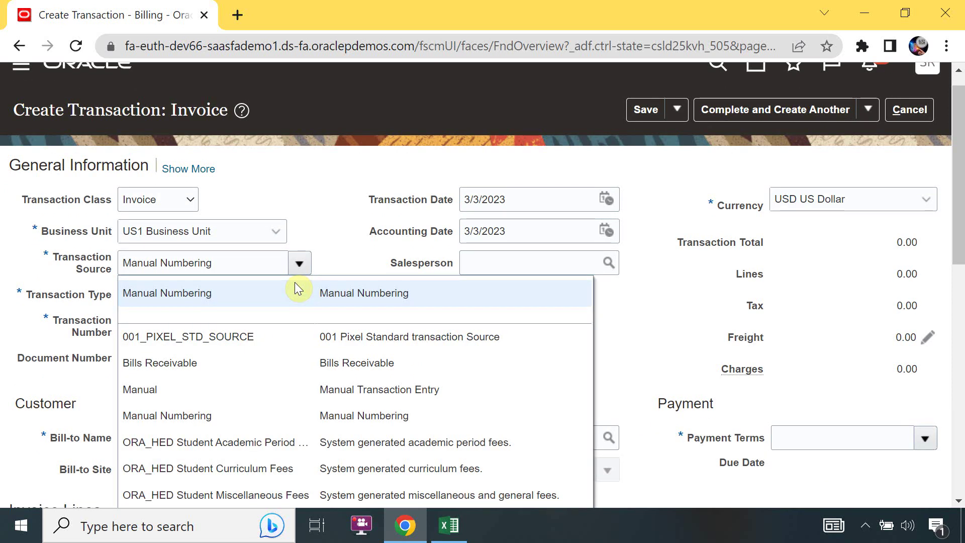
click(193, 387)
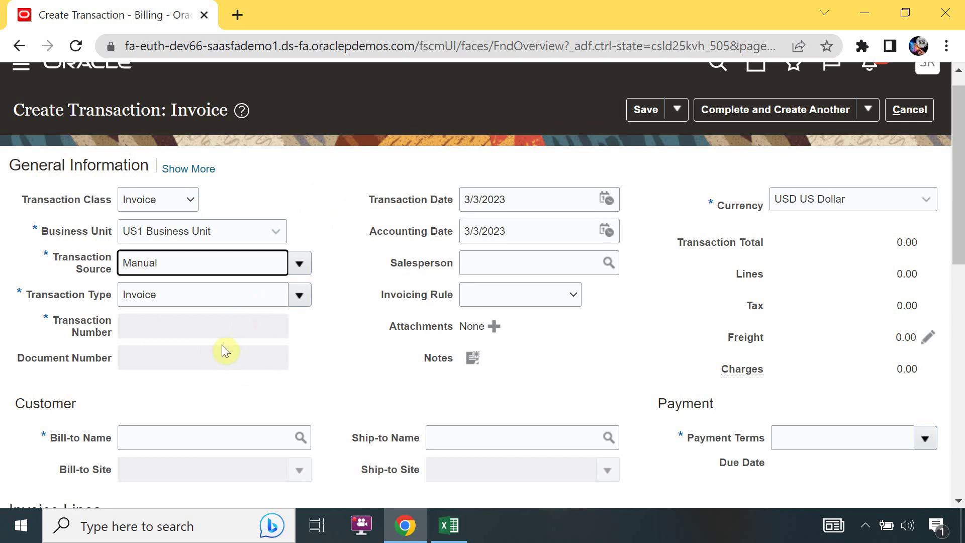
Set the transaction source to Manual Numbering and enter 1001 as the transaction number
click(299, 263)
click(194, 297)
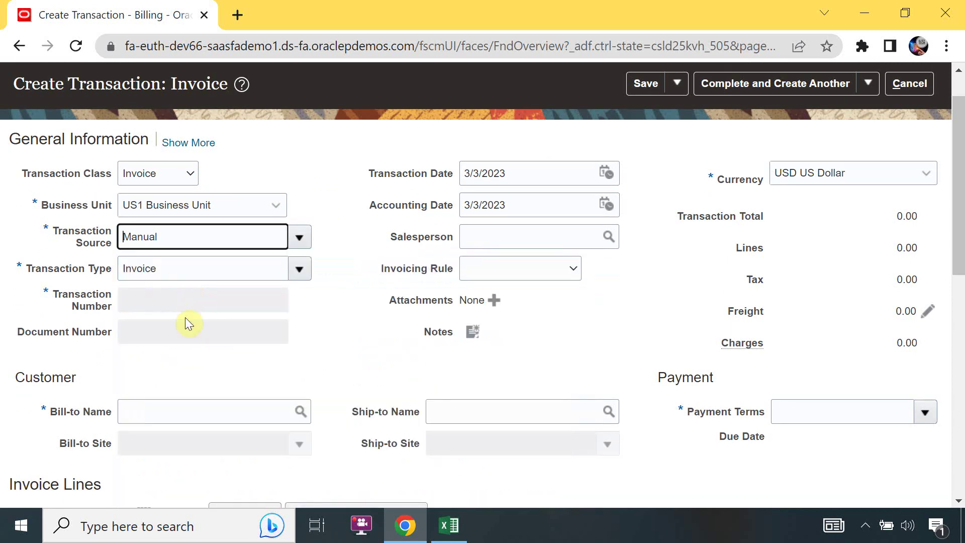
click(184, 304)
text(1001)
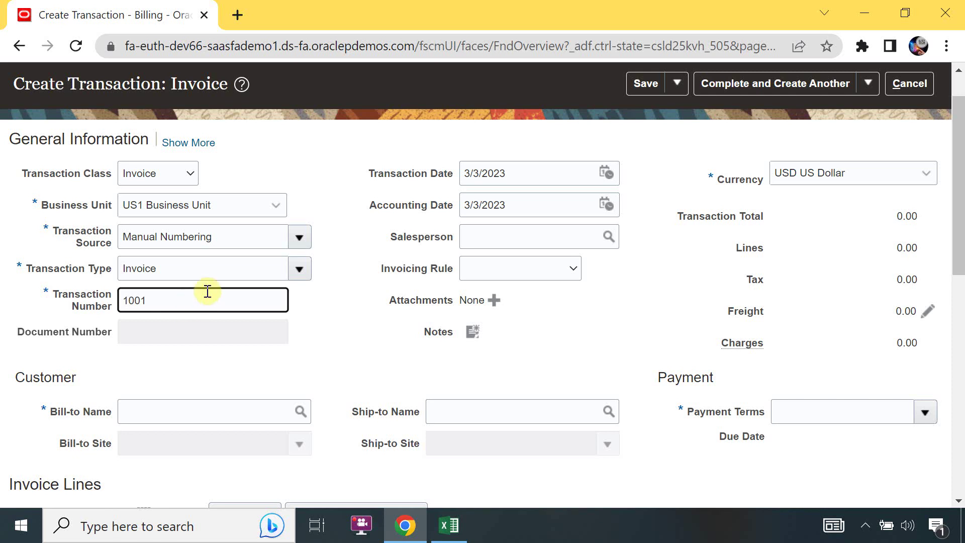
Check the available transaction types, the accounting date and the currency list
click(297, 270)
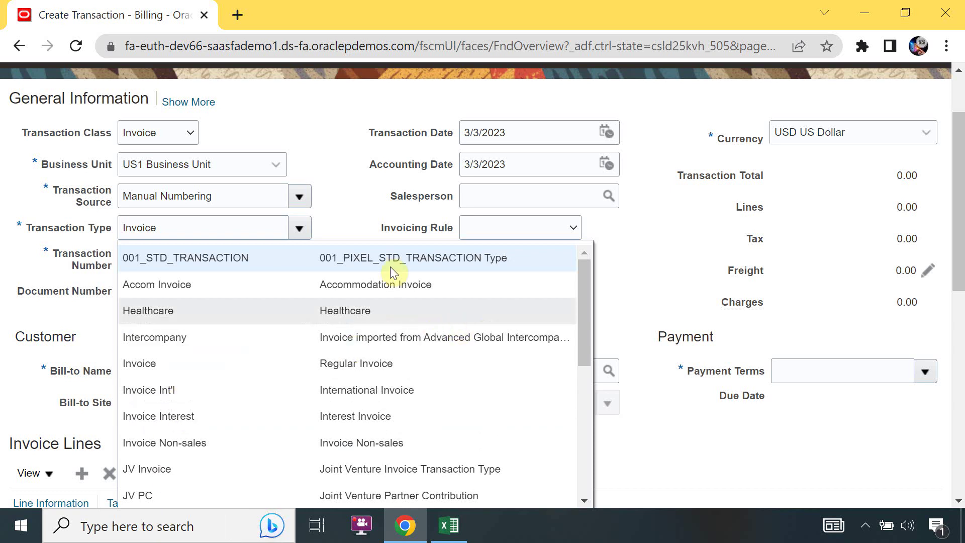
click(365, 196)
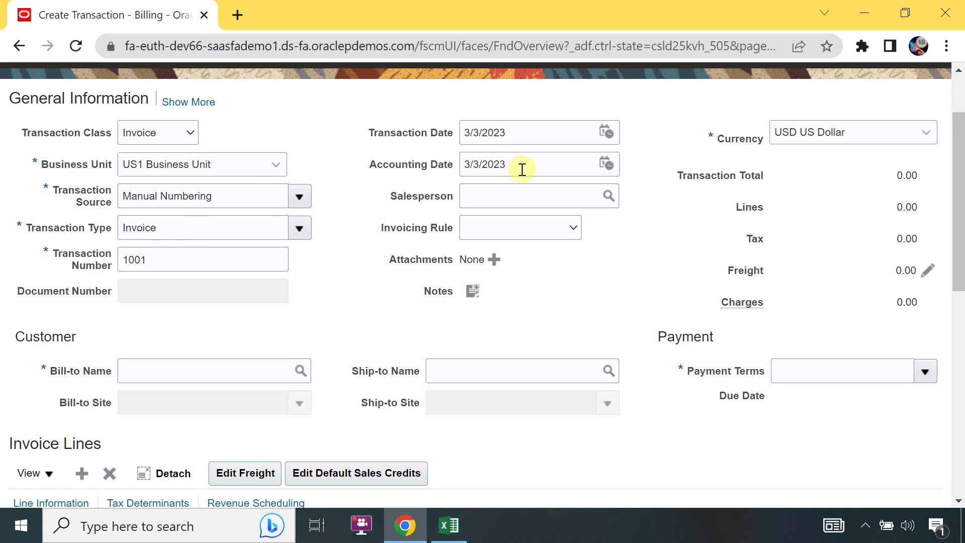
drag(522, 169, 454, 162)
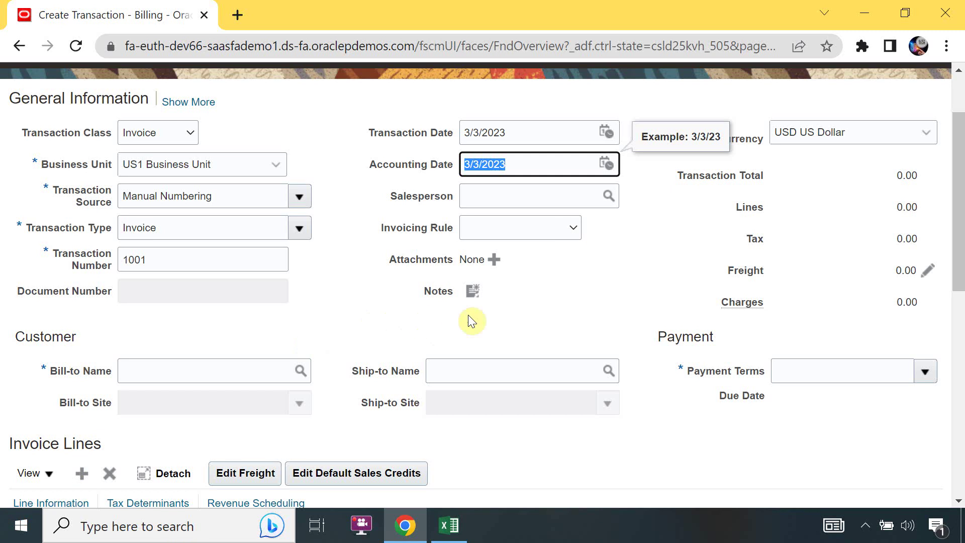
click(521, 318)
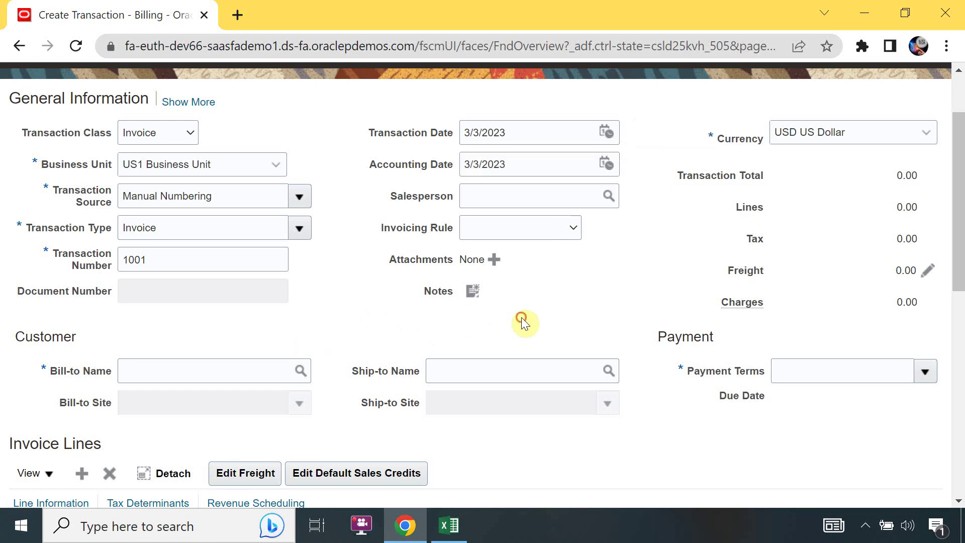
click(924, 139)
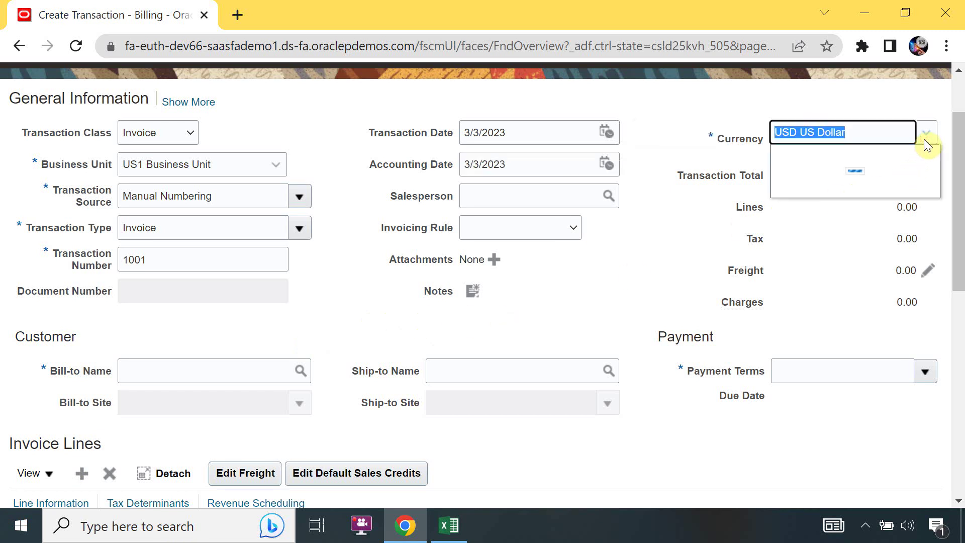
click(675, 243)
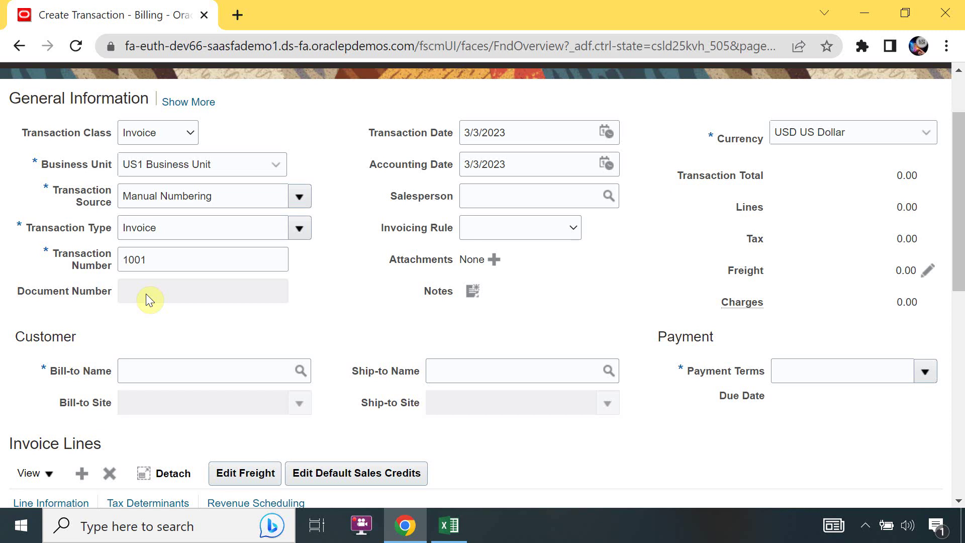
Set the bill-to customer to Adani Customer, searching for it with "adani"
click(153, 372)
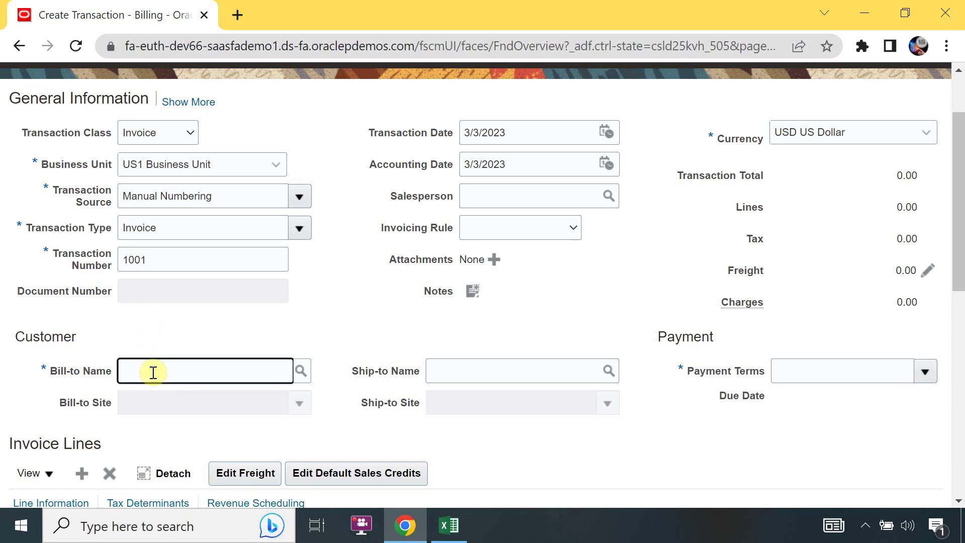
text(adani)
key(Tab)
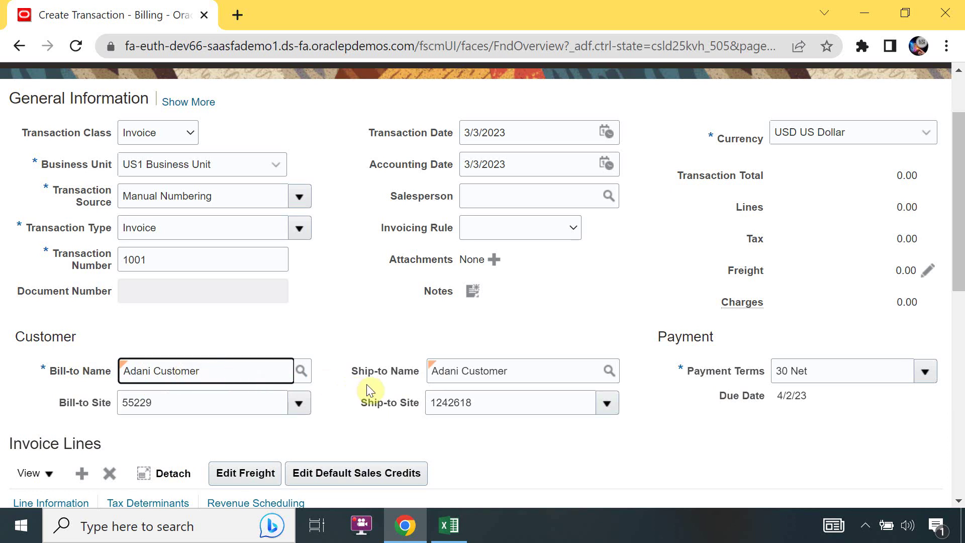
click(201, 401)
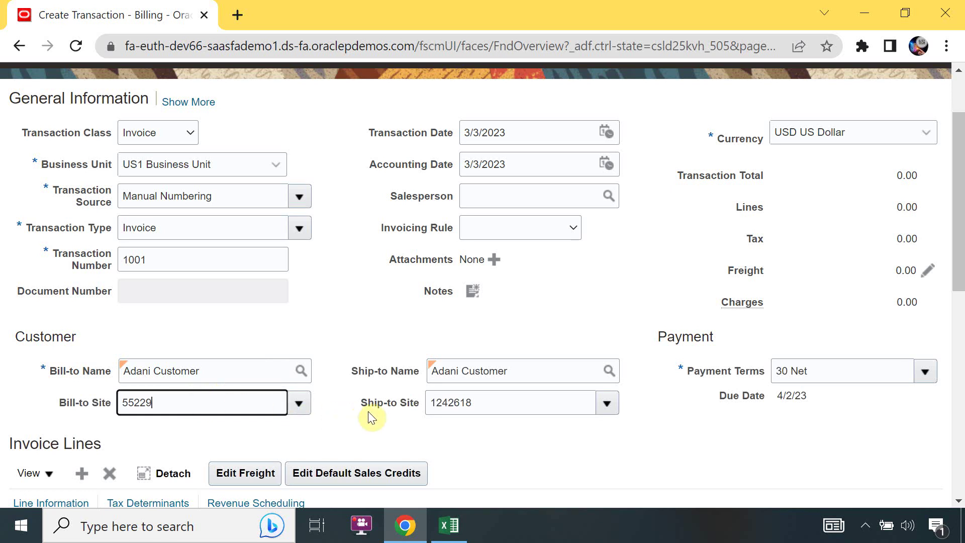
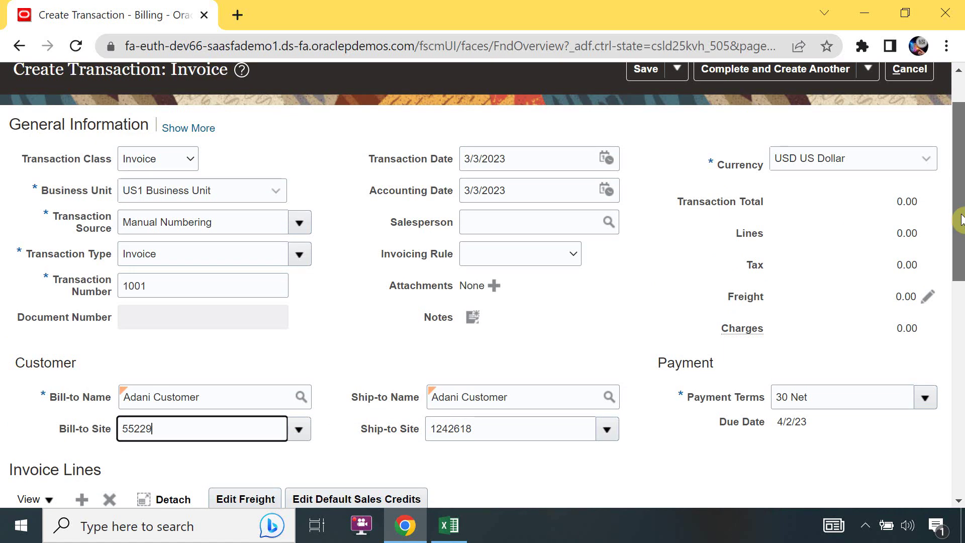
Expand the additional general information and examine the invoice's Miscellaneous details down to the invoice lines
click(206, 129)
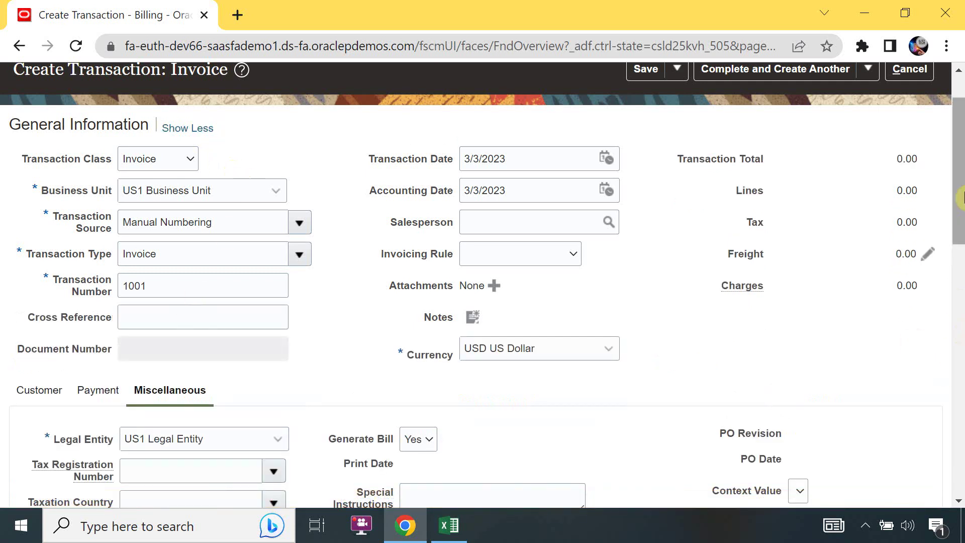
scroll(960, 243, down, 3)
scroll(961, 243, down, 2)
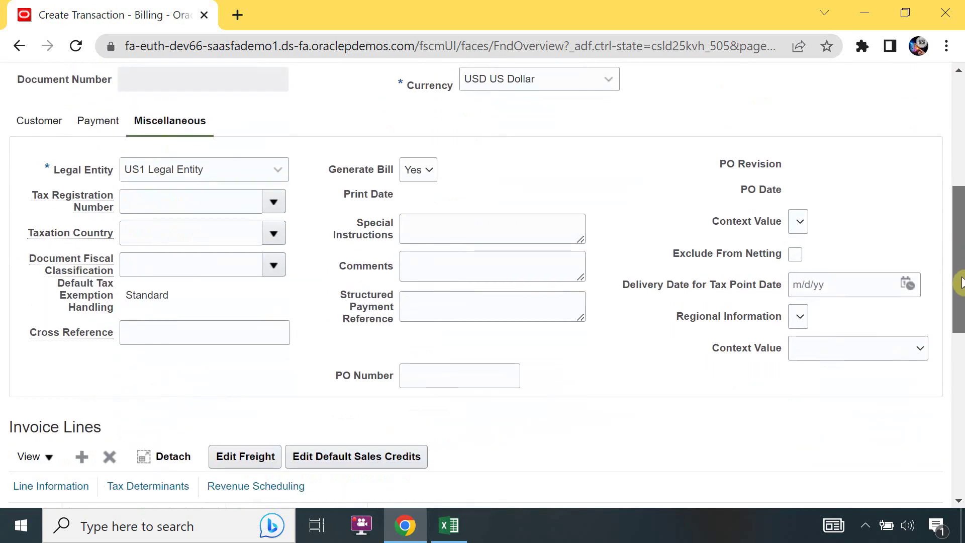
Review the invoice's Customer, Payment and Miscellaneous details and collapse the additional general information
scroll(961, 243, up, 1)
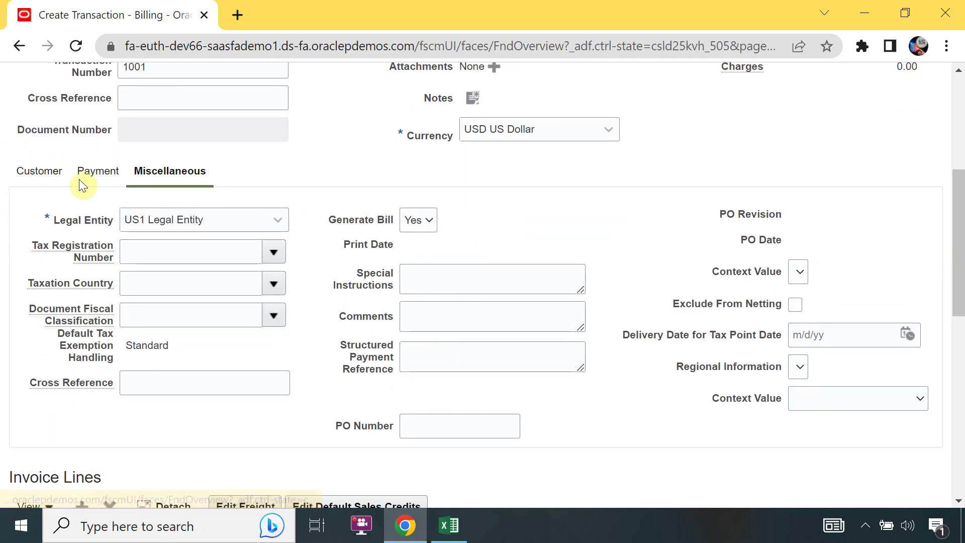
click(65, 166)
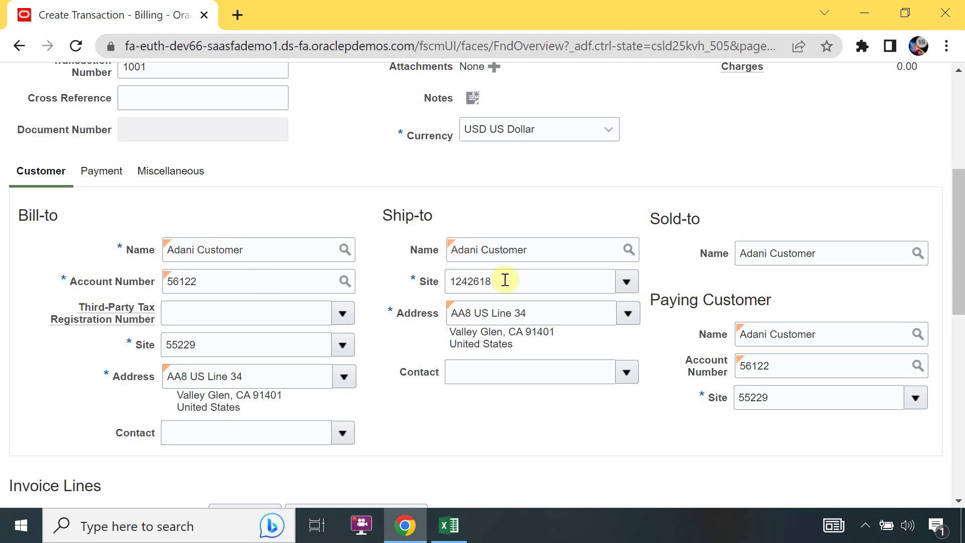
click(101, 172)
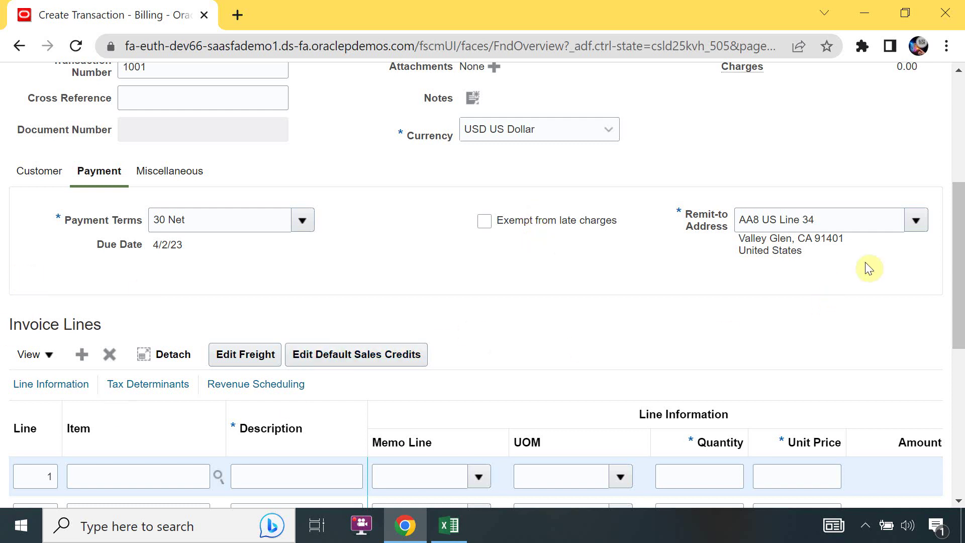
click(166, 172)
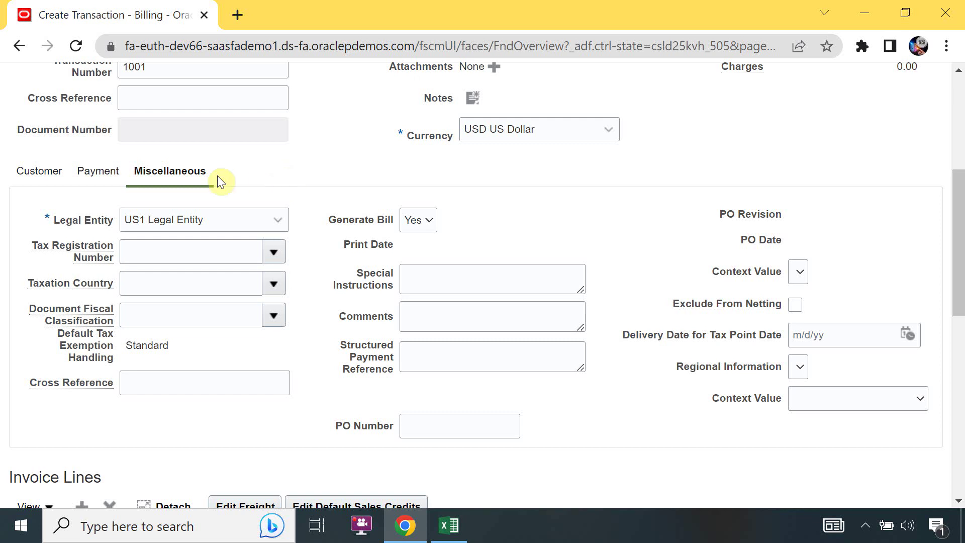
click(53, 177)
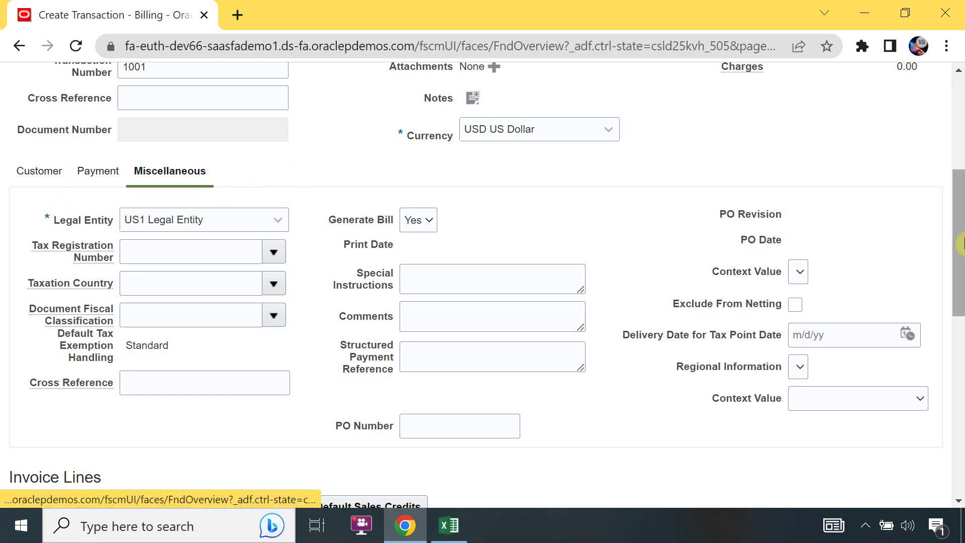
scroll(384, 135, up, 5)
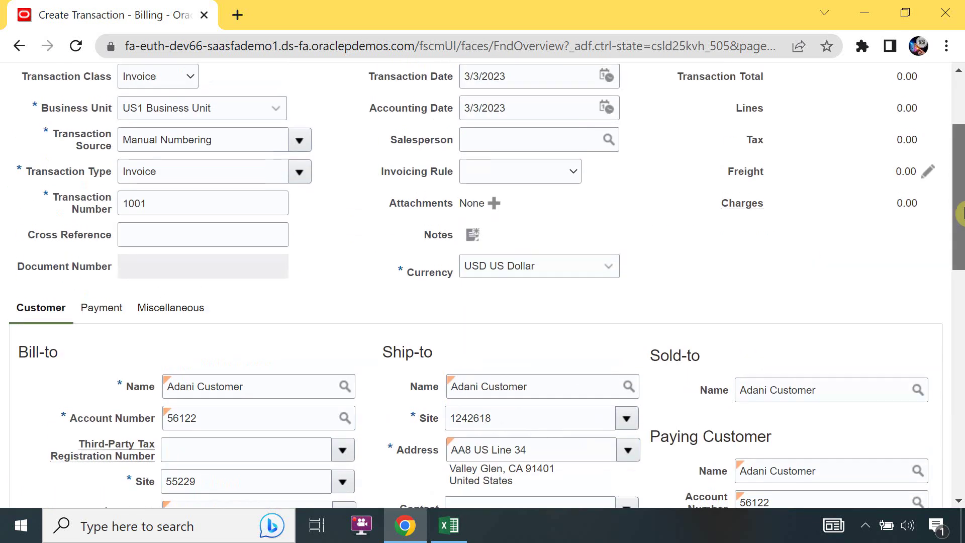
click(179, 191)
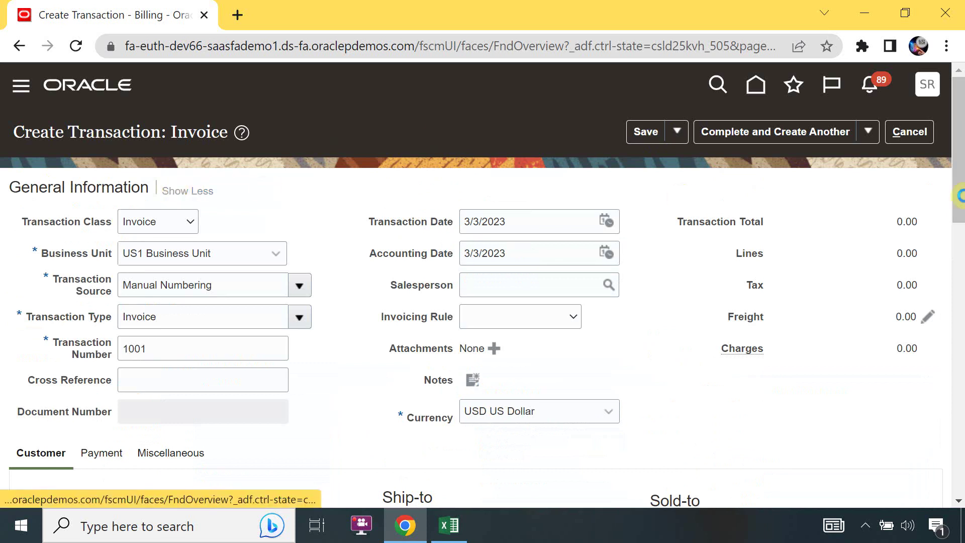
Fill in invoice line 1 with the description Laptop, a quantity of 1 and a unit price of 2000
drag(960, 191, 949, 377)
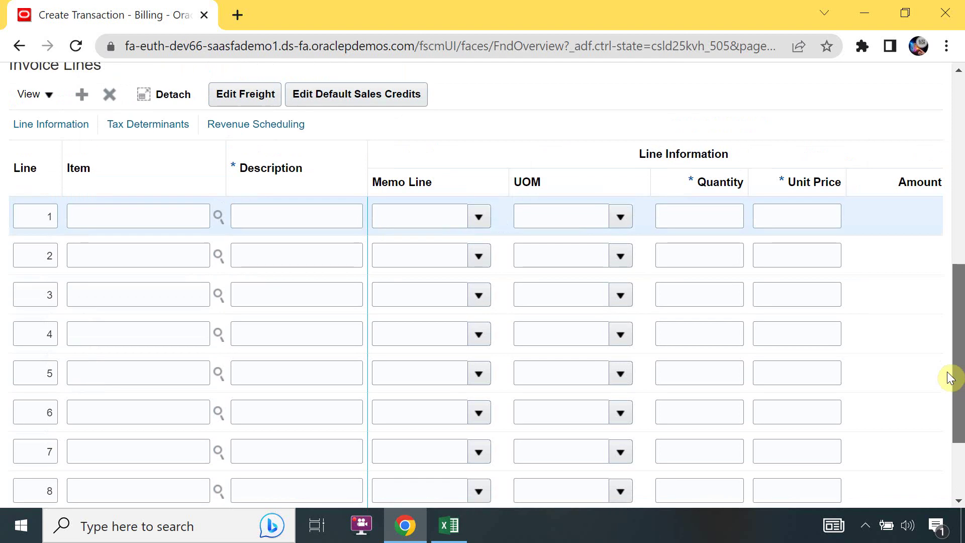
click(162, 218)
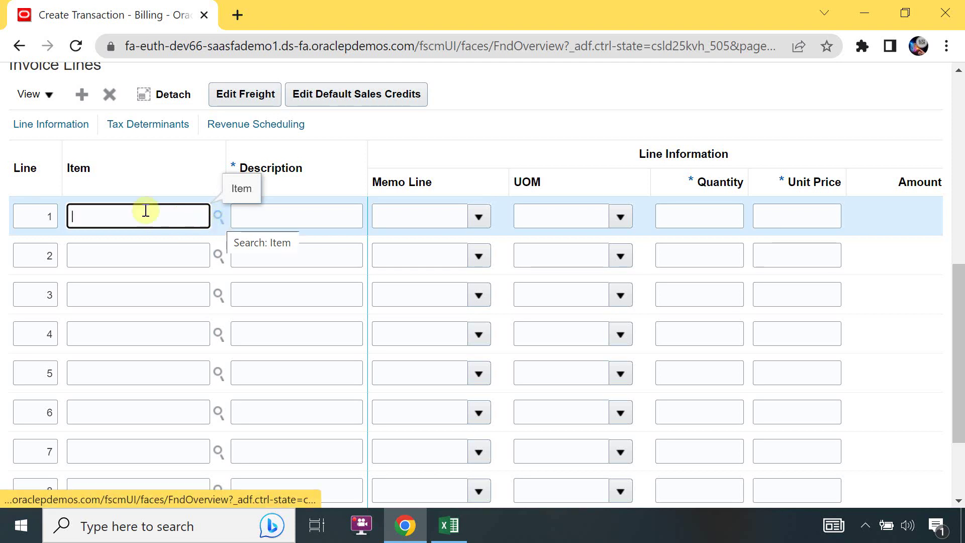
click(277, 221)
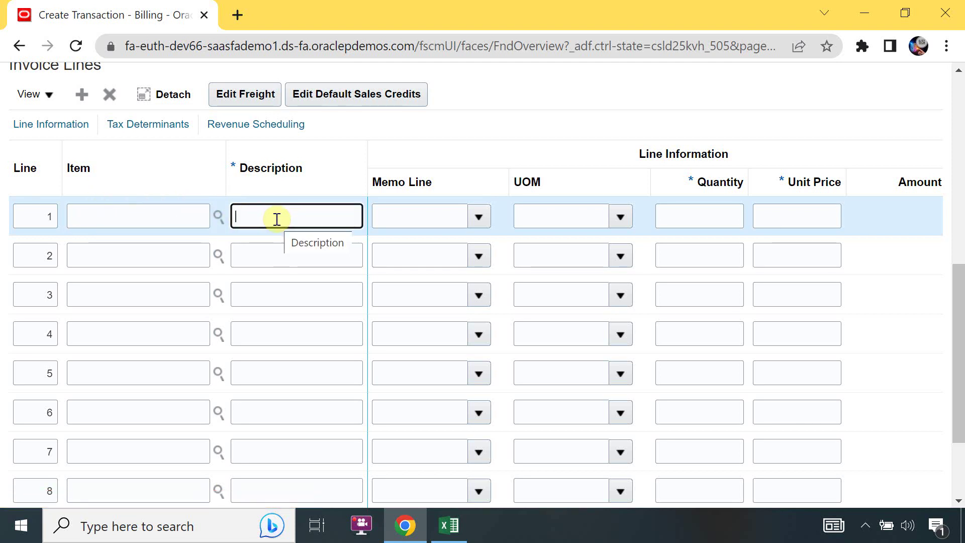
text(Laptop)
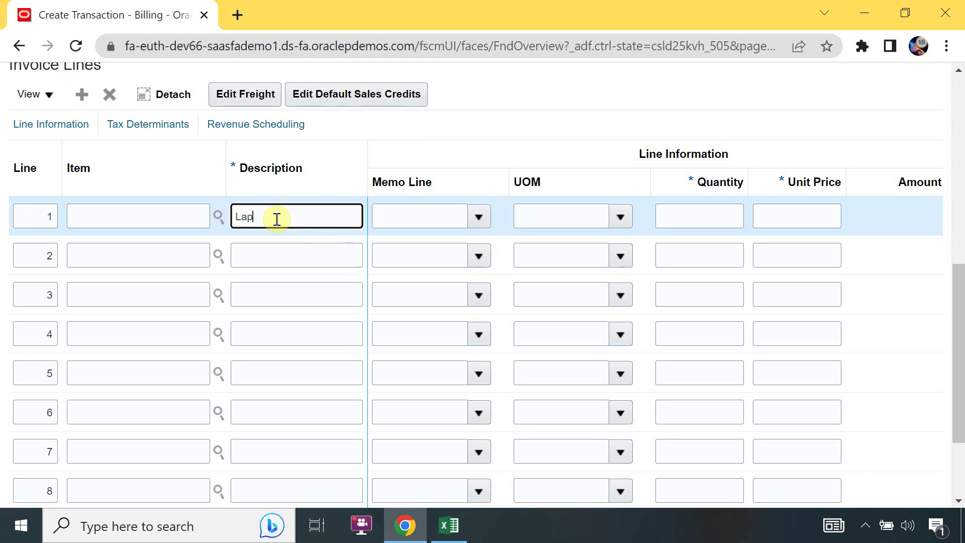
key(Tab)
key(Tab)
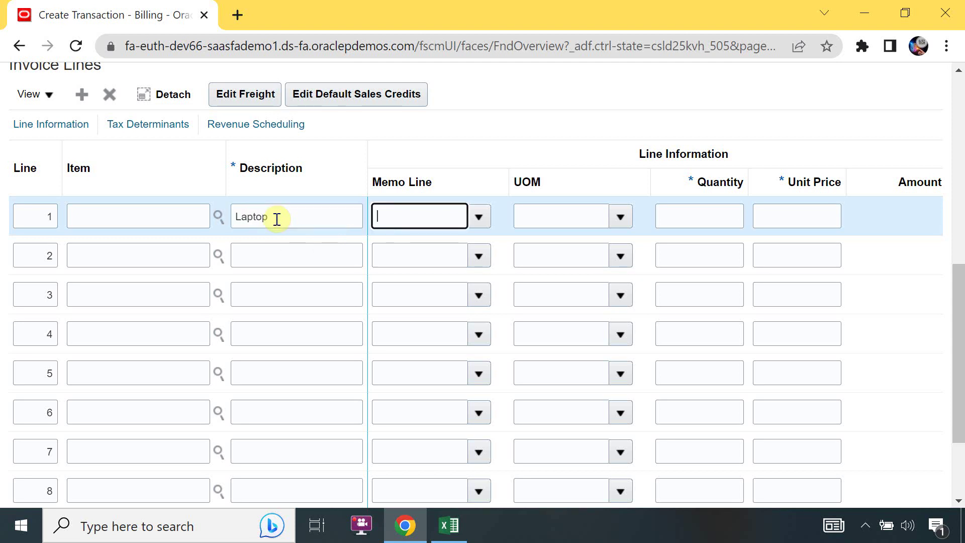
key(Tab)
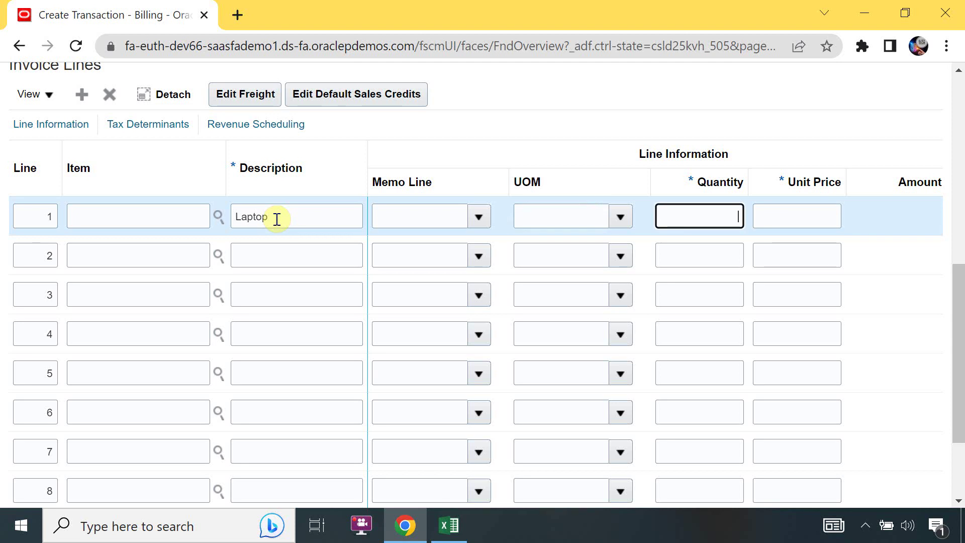
text(1)
key(Tab)
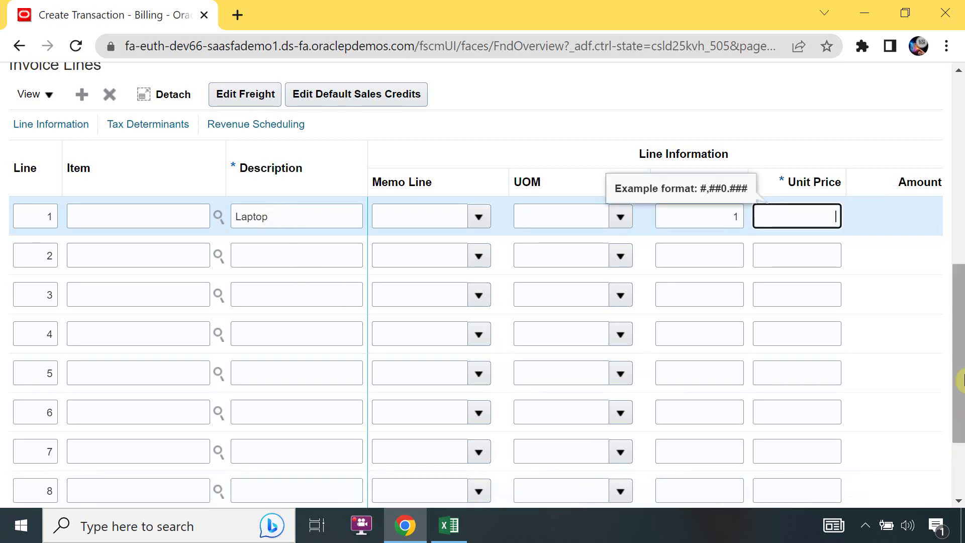
text(2000)
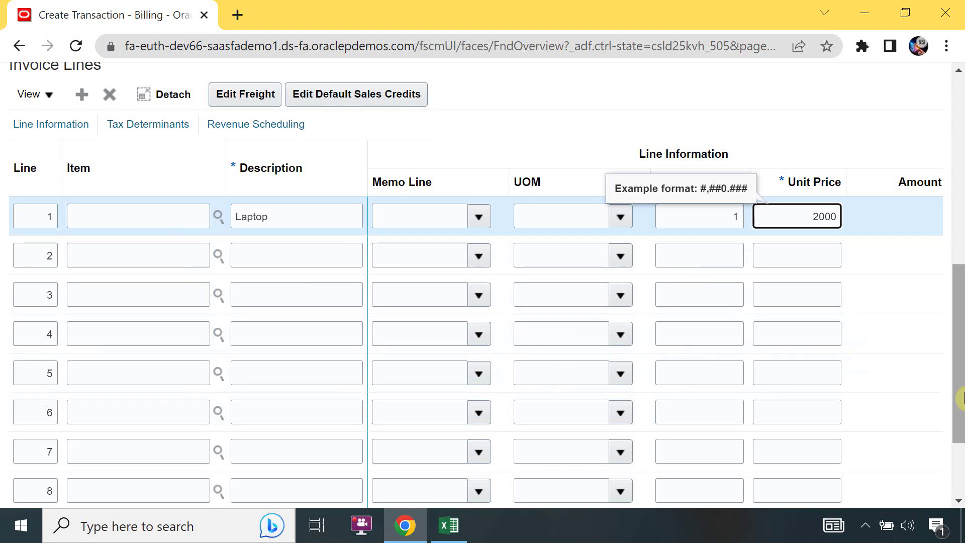
Examine the line information, tax determinants and revenue scheduling columns of the Laptop invoice line
drag(962, 364, 961, 304)
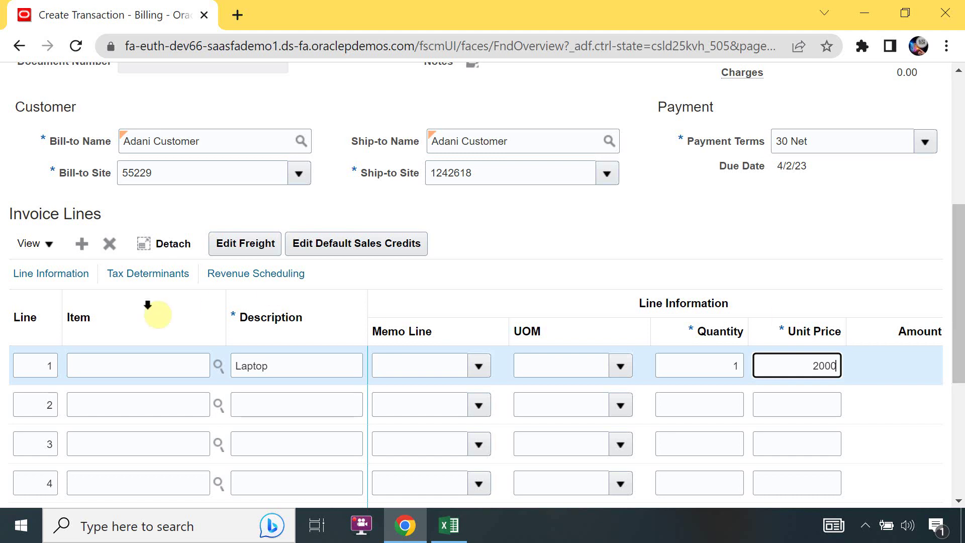
click(88, 276)
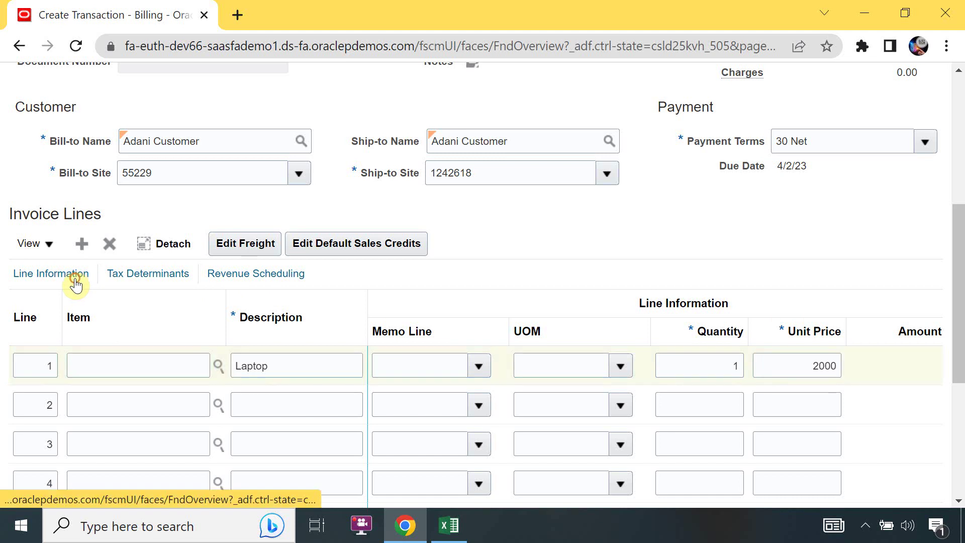
click(129, 278)
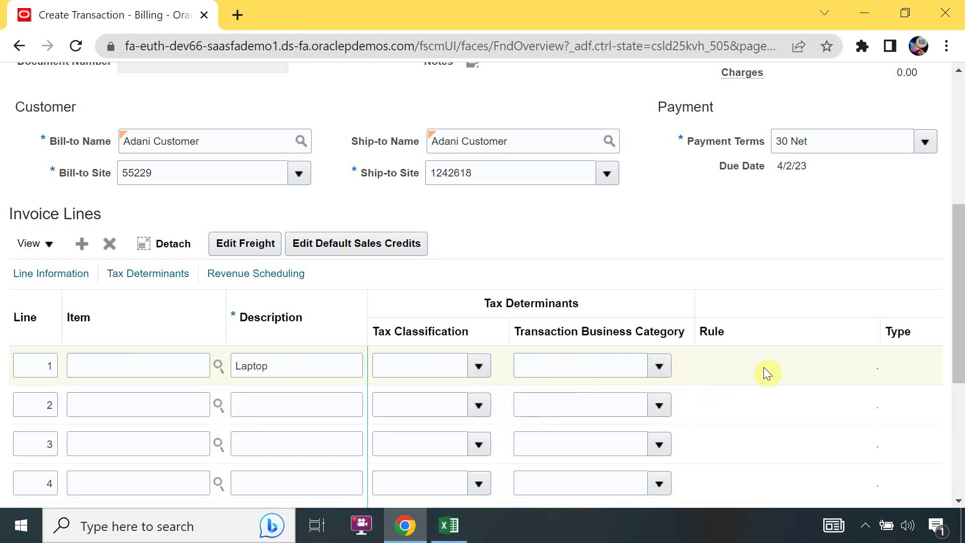
click(285, 277)
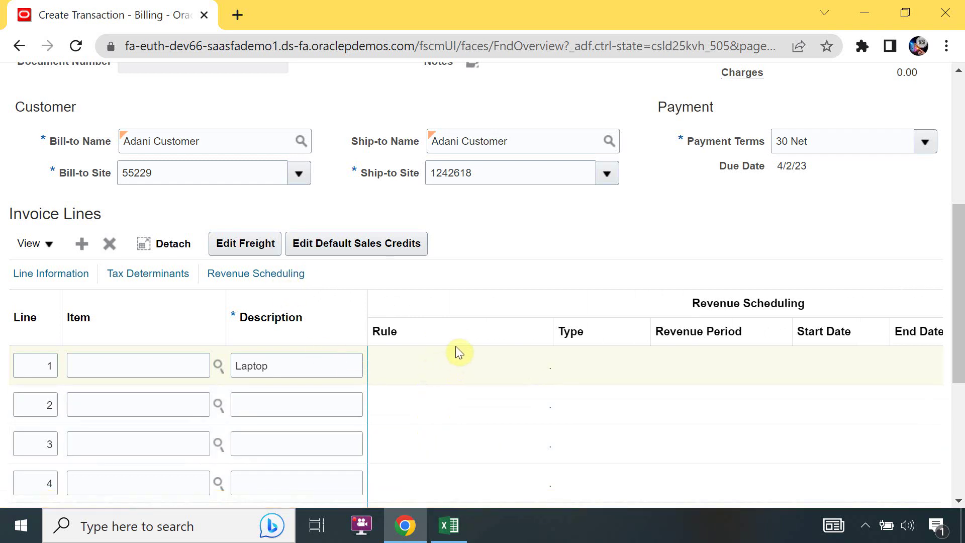
click(505, 351)
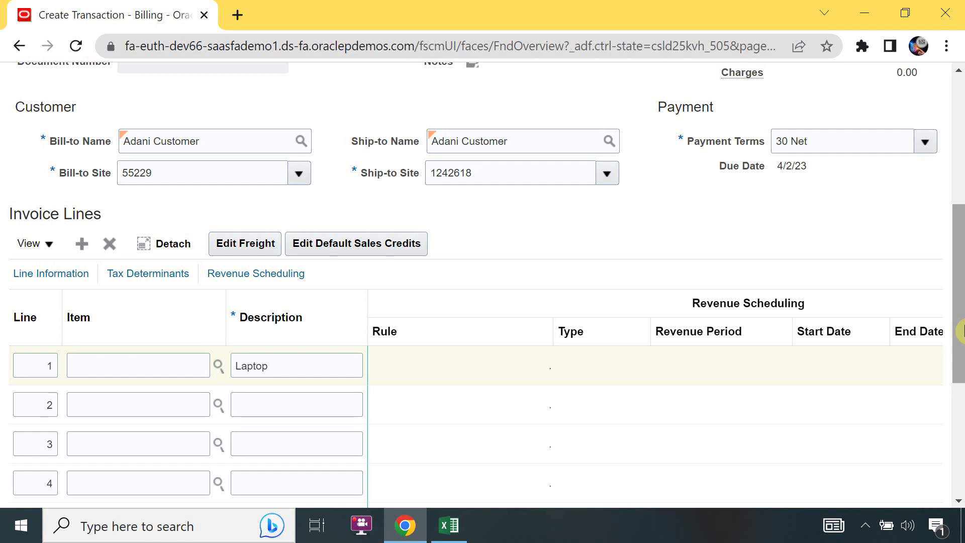
Save the invoice and keep it open, checking the other save option beforehand
scroll(946, 372, down, 6)
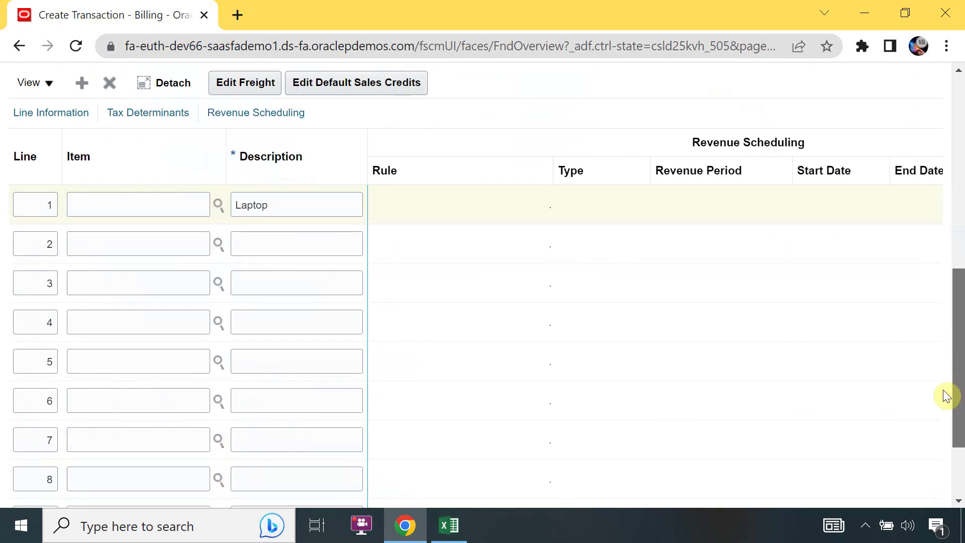
scroll(938, 342, up, 6)
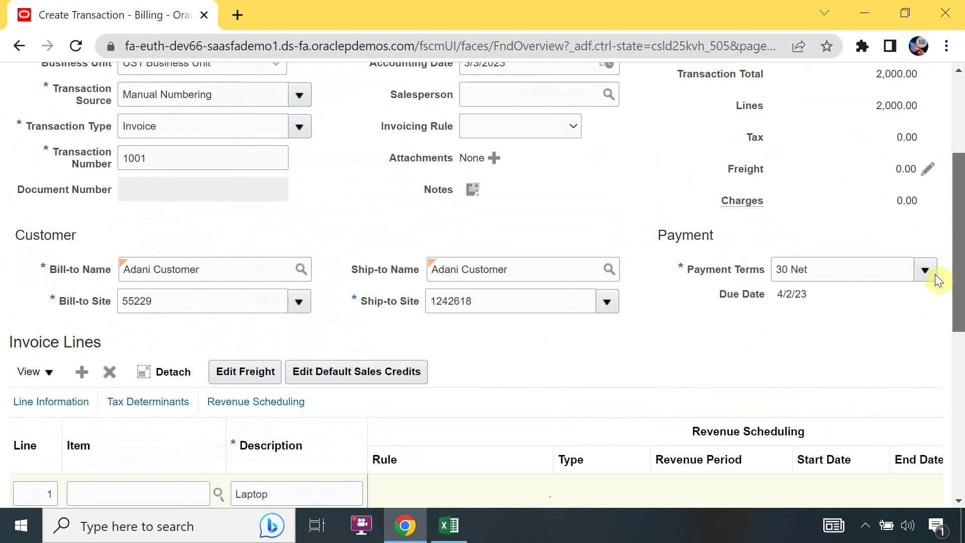
scroll(936, 271, up, 3)
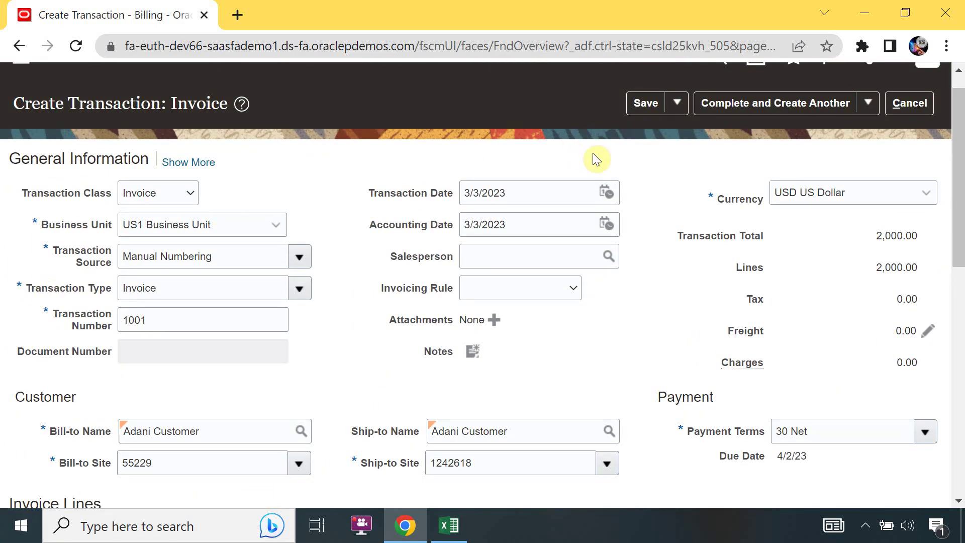
click(678, 104)
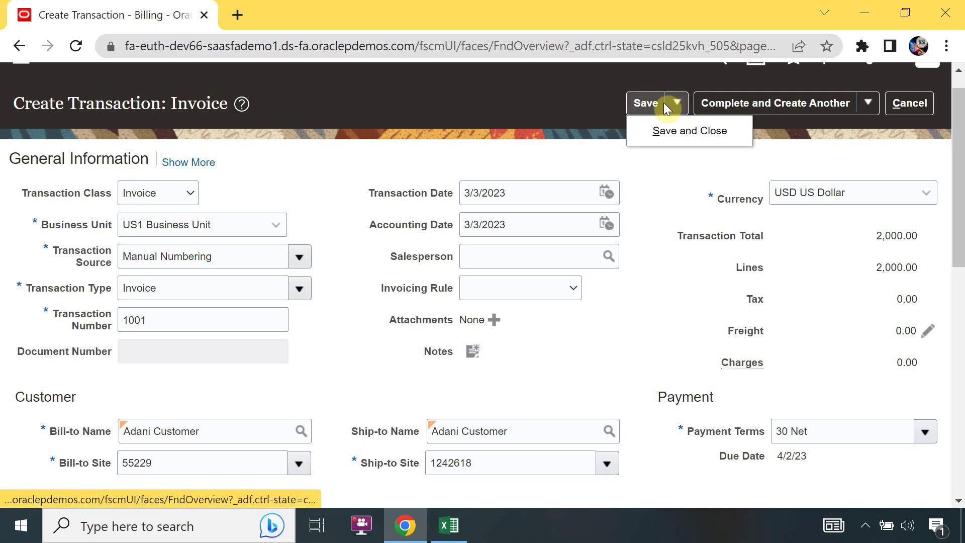
click(648, 103)
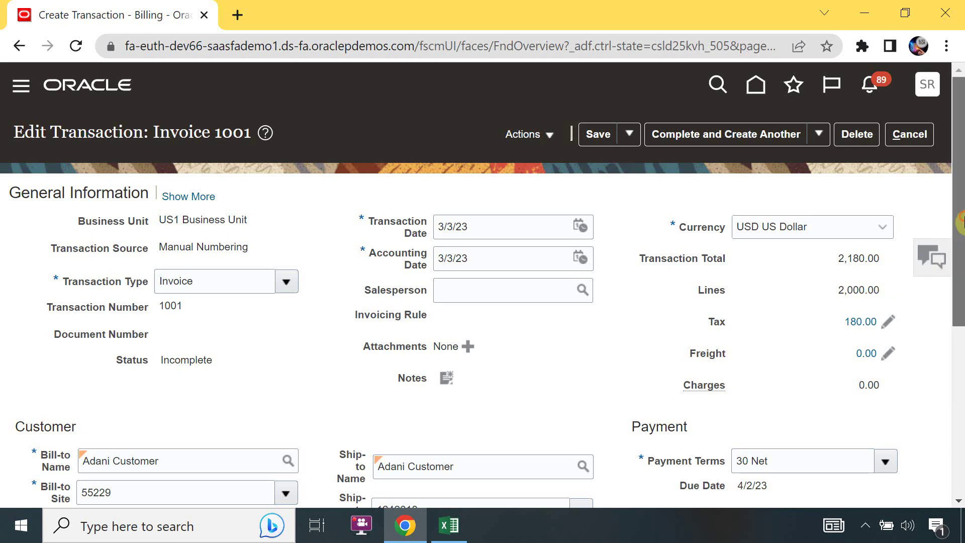
Check the saved invoice's line details, including its tax determinants and assessable value, and its sales credits
drag(960, 221, 937, 429)
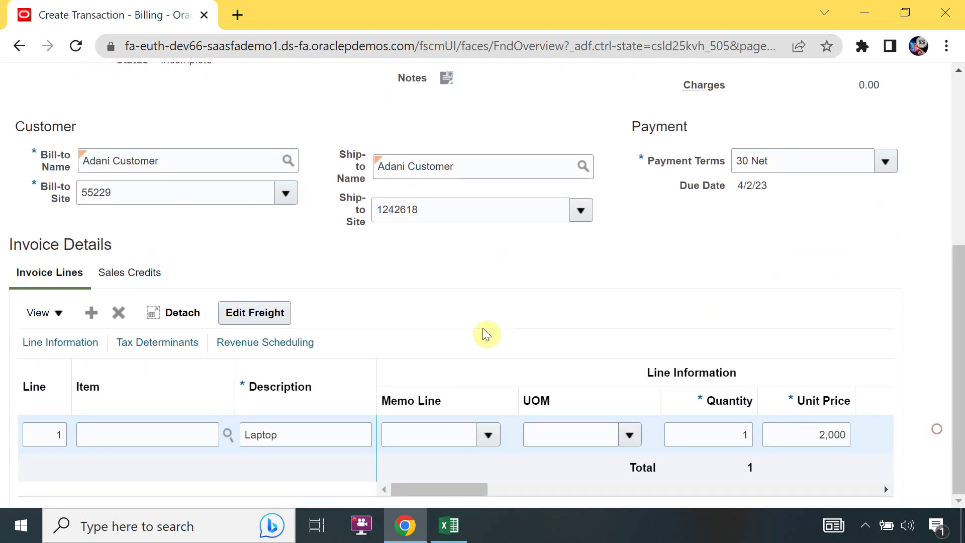
click(196, 347)
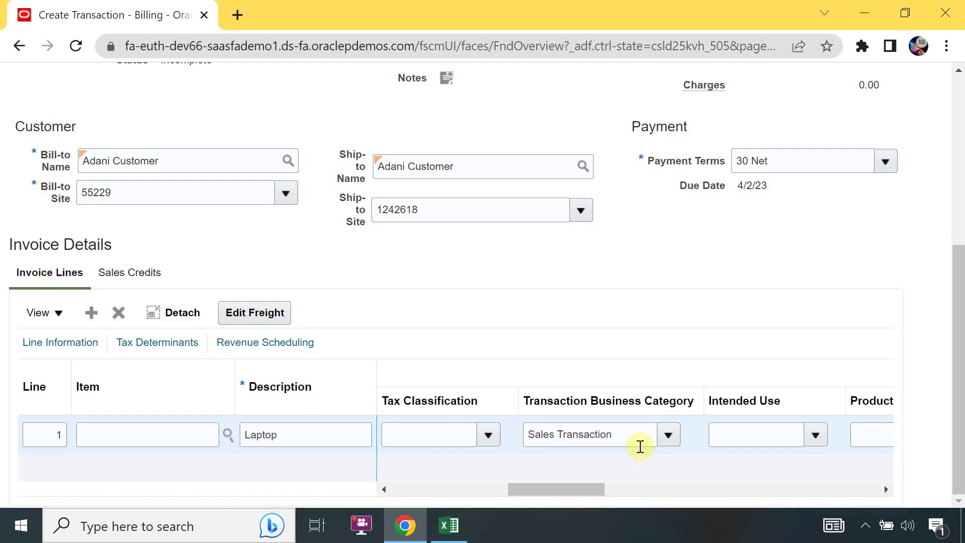
drag(556, 489, 751, 495)
drag(962, 439, 620, 345)
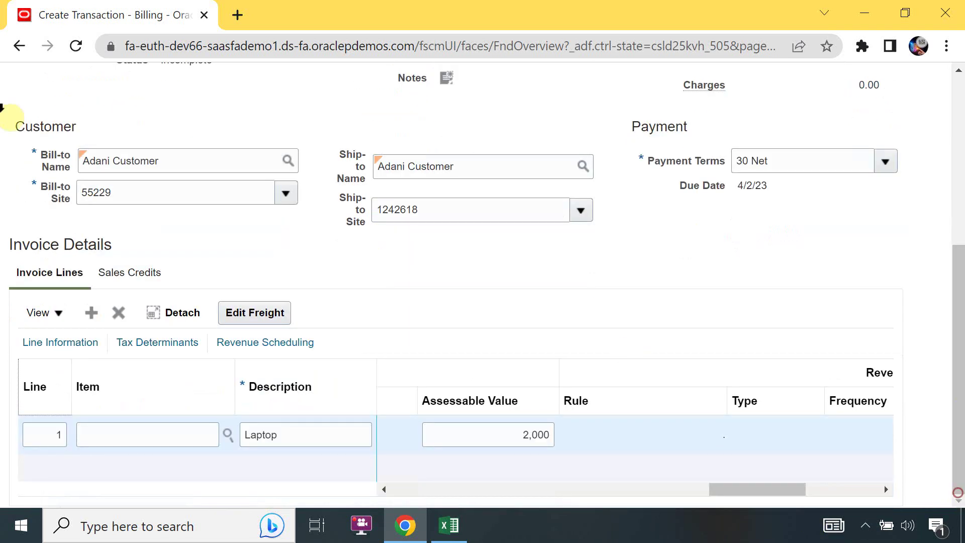
click(124, 281)
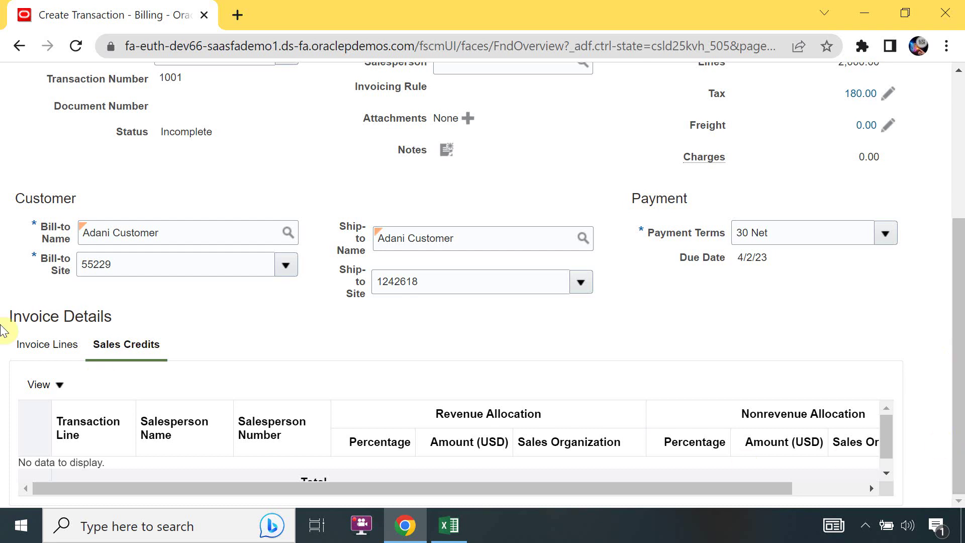
drag(960, 488, 957, 346)
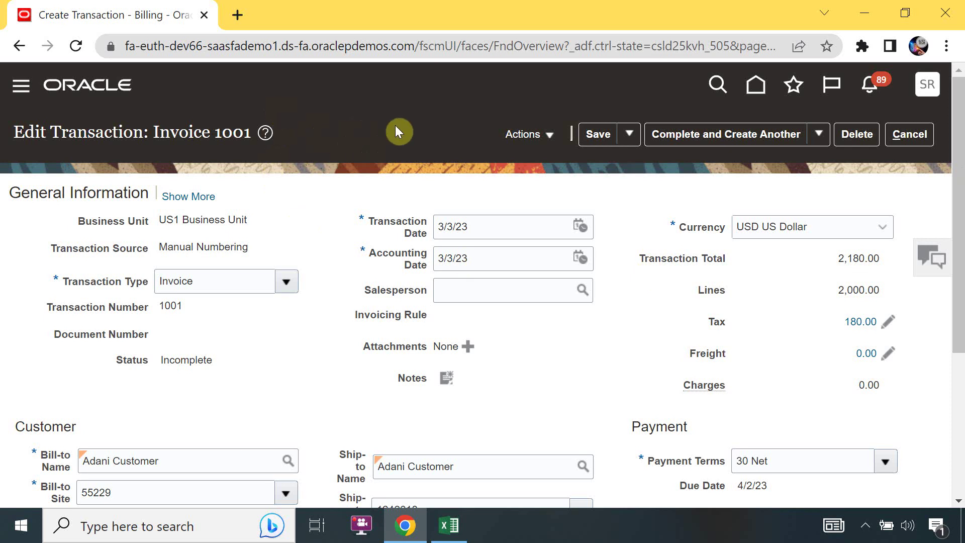
Open the invoice's distributions, agreeing to save the transaction first, and inspect the Receivable and Revenue account combinations
click(554, 136)
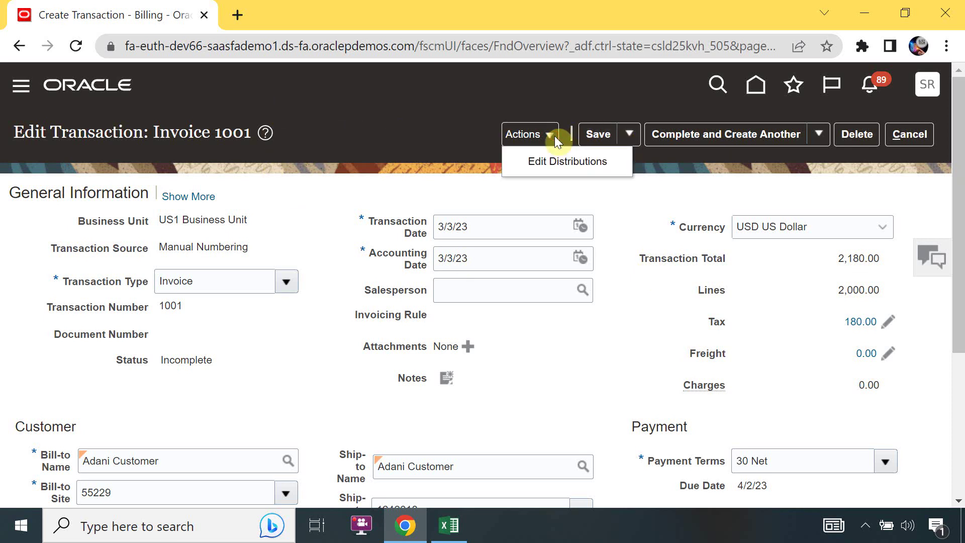
click(555, 162)
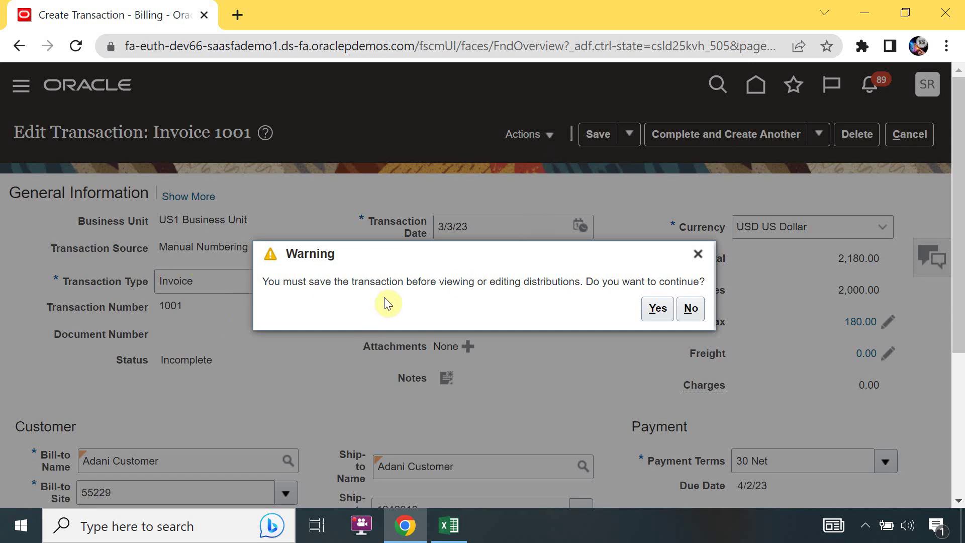
click(657, 309)
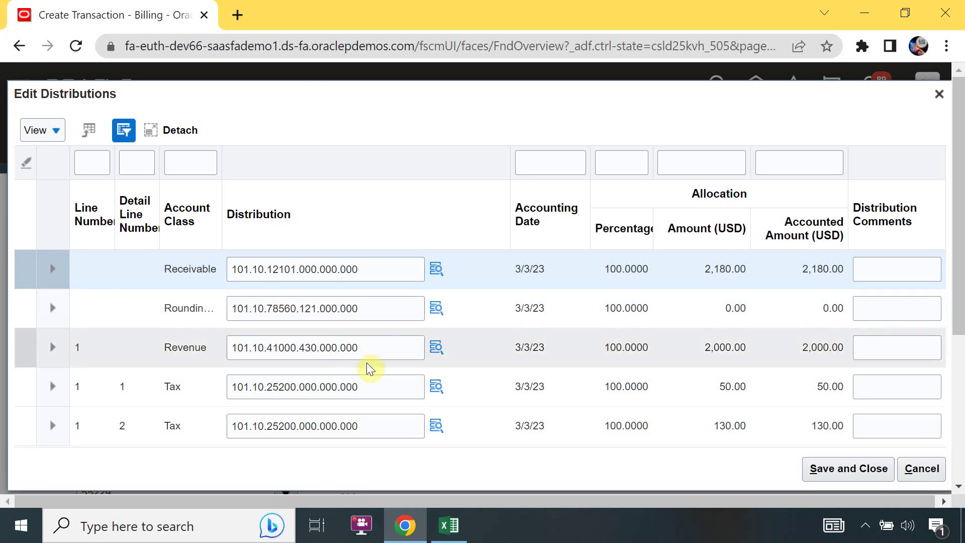
click(373, 262)
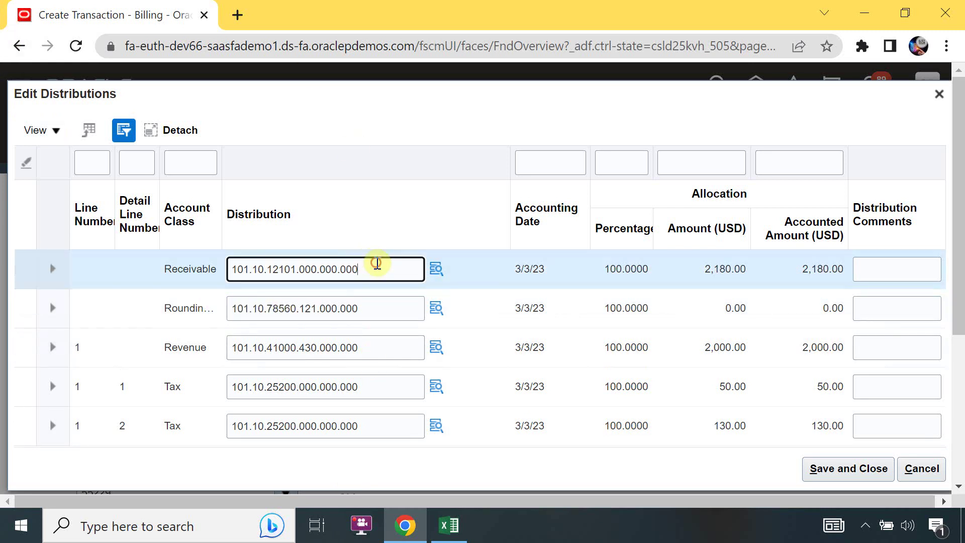
click(388, 353)
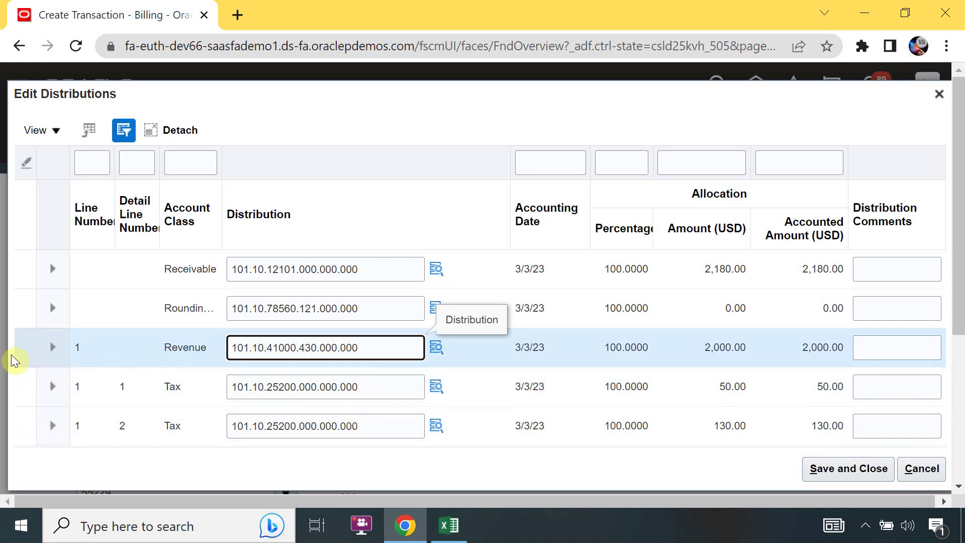
Review the tax distribution lines, expanding the first one's details, and save and close the distributions
click(50, 387)
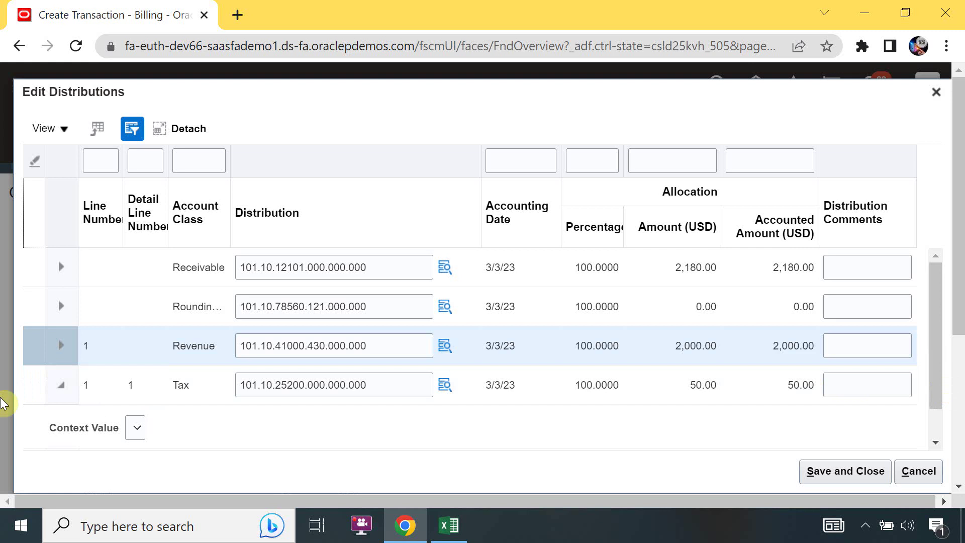
drag(938, 322, 938, 427)
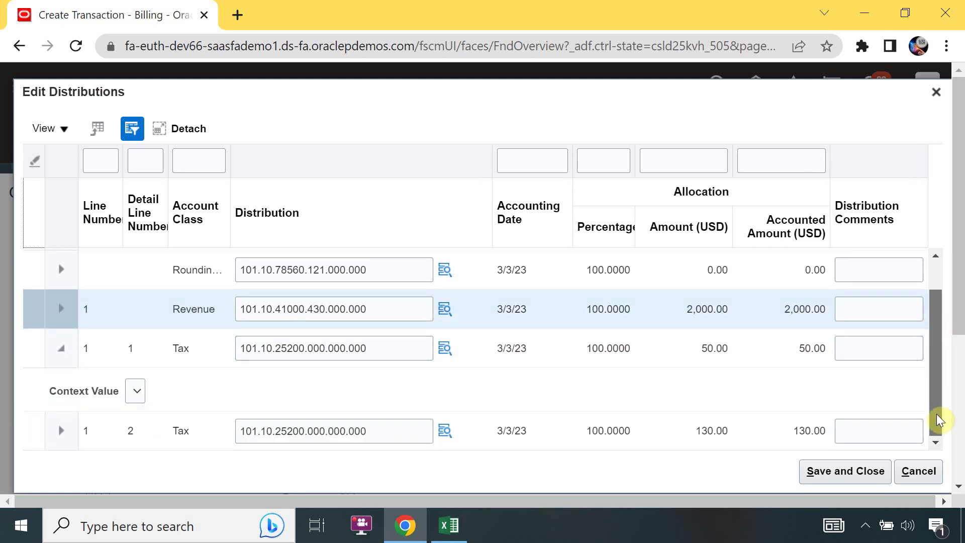
drag(938, 421, 948, 258)
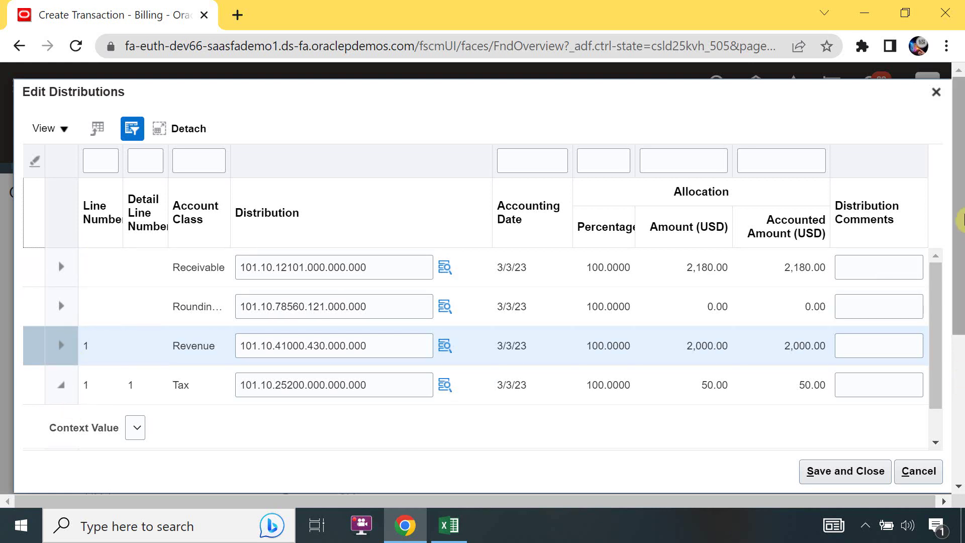
drag(961, 220, 959, 319)
click(816, 472)
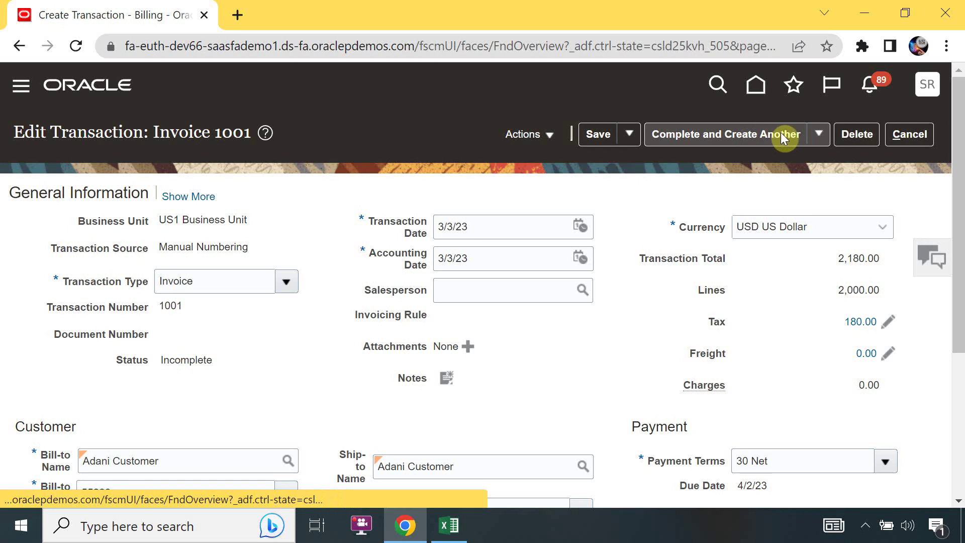
Complete the invoice with Complete and Review, and return it to incomplete status
click(813, 135)
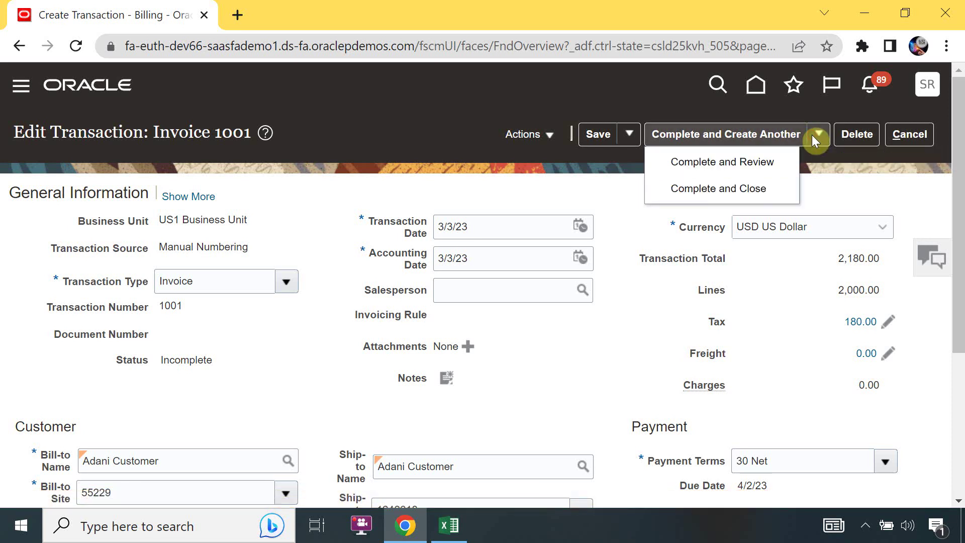
click(765, 159)
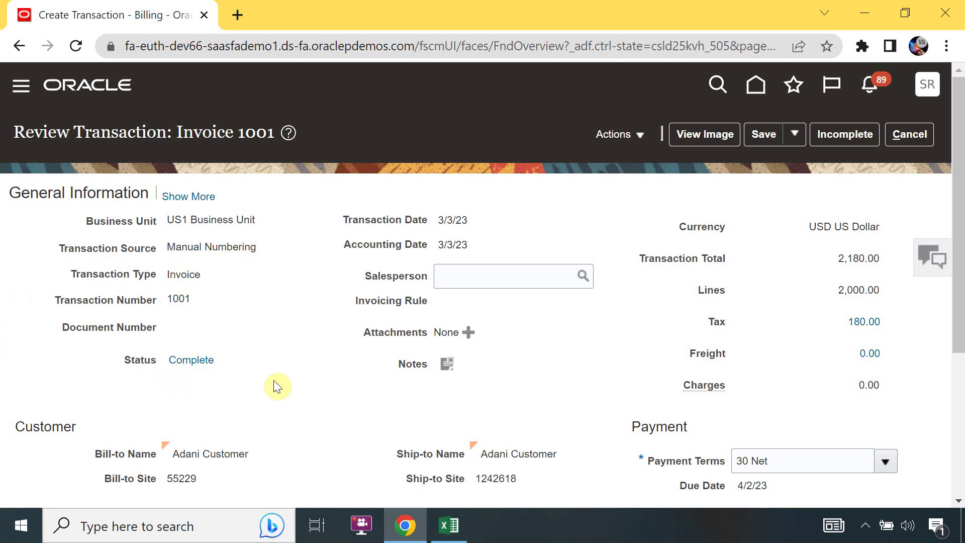
click(846, 140)
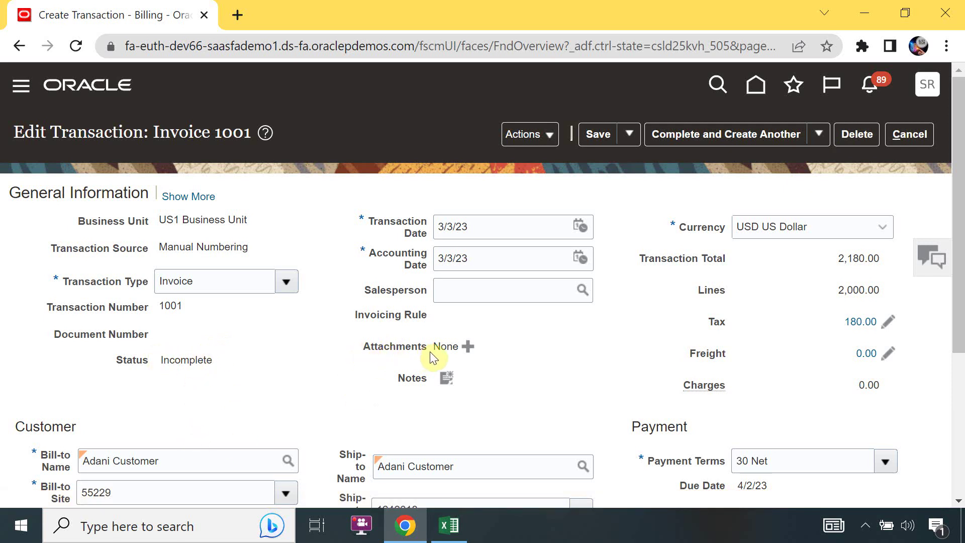
Check the invoice's attachment and note dialogs without adding an attachment or a note
click(469, 350)
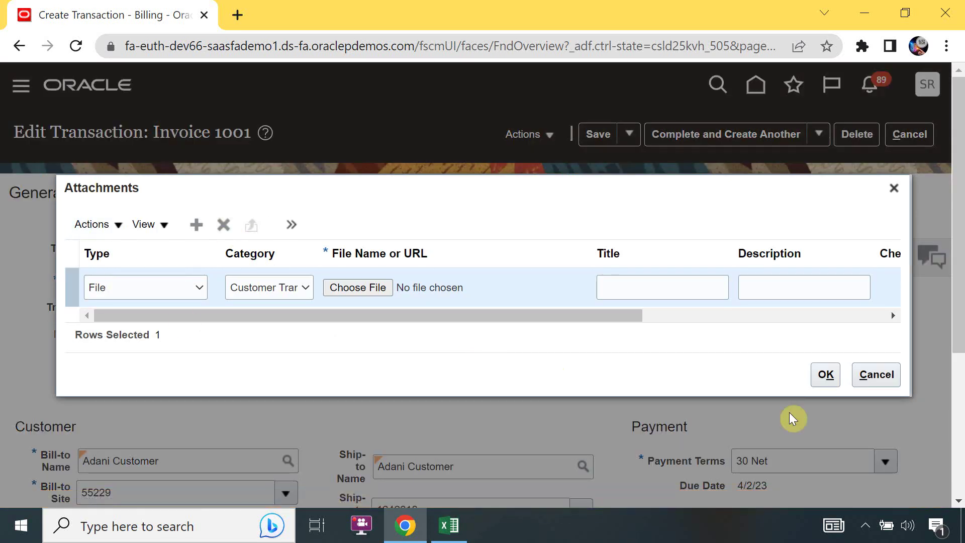
click(879, 387)
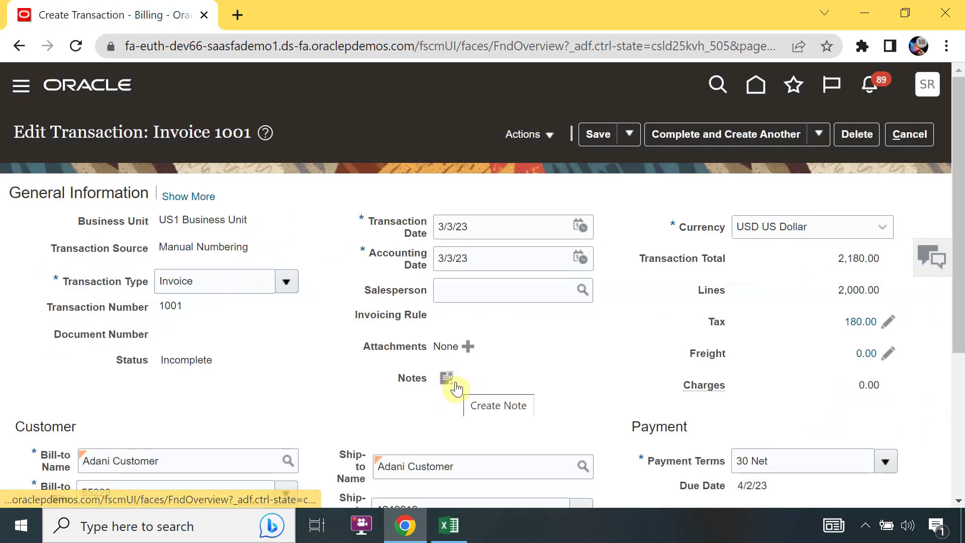
click(450, 378)
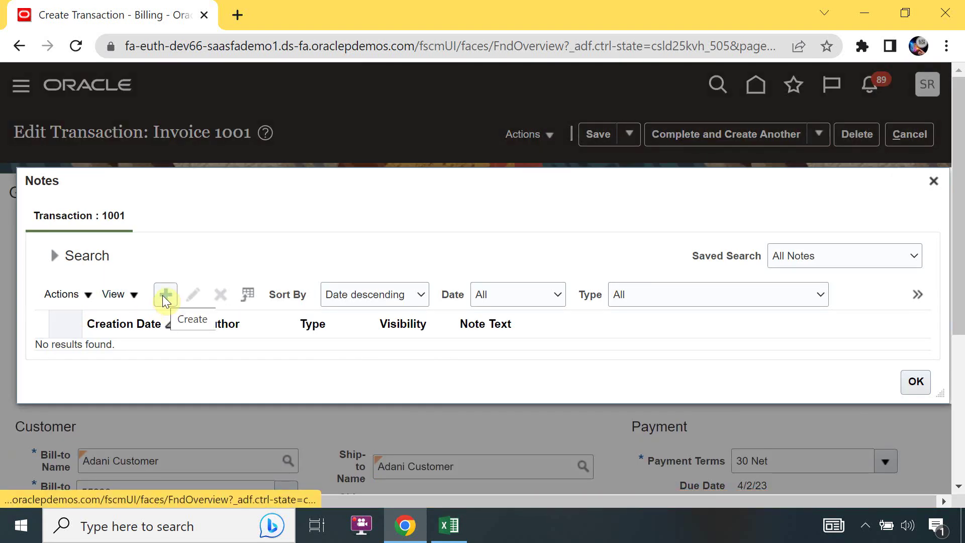
click(918, 386)
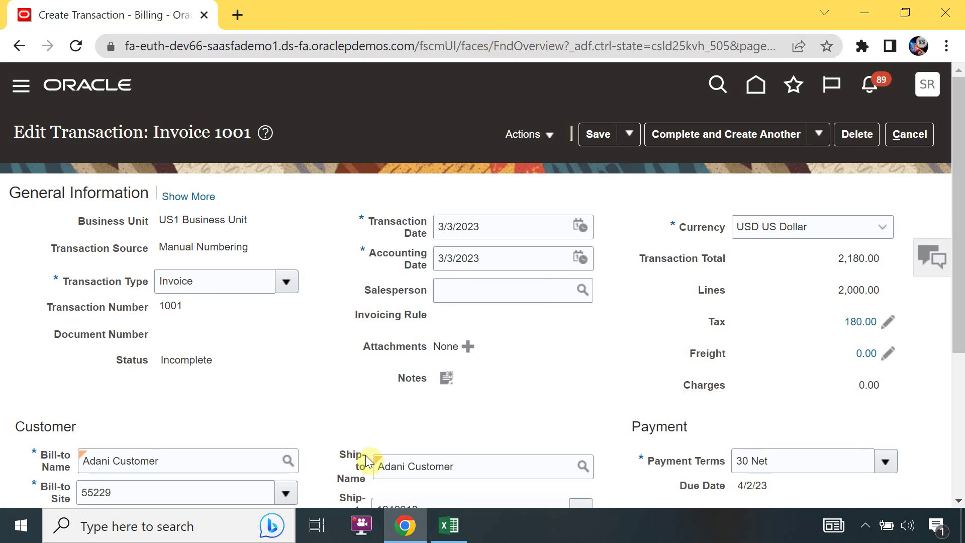
Check the invoice's completion options and complete it with Complete and Review
click(813, 133)
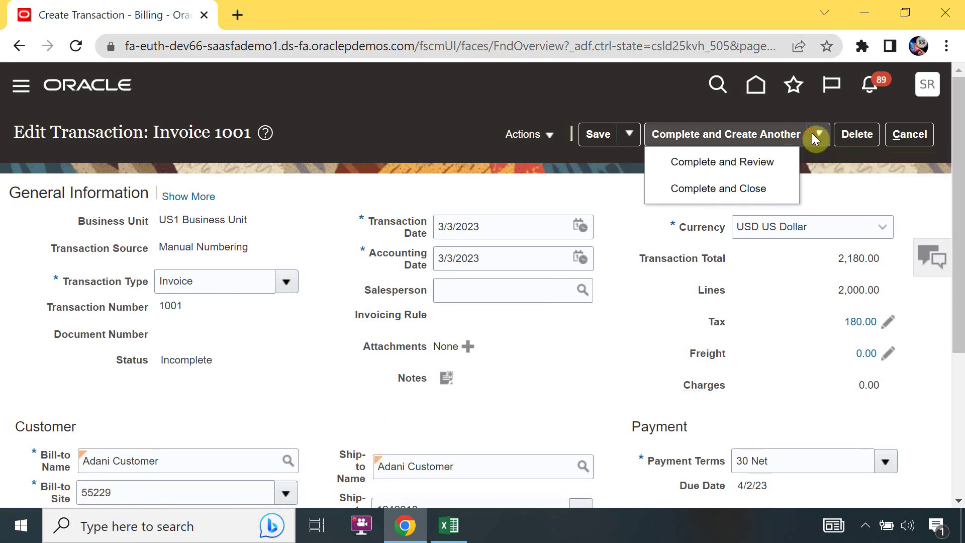
click(829, 186)
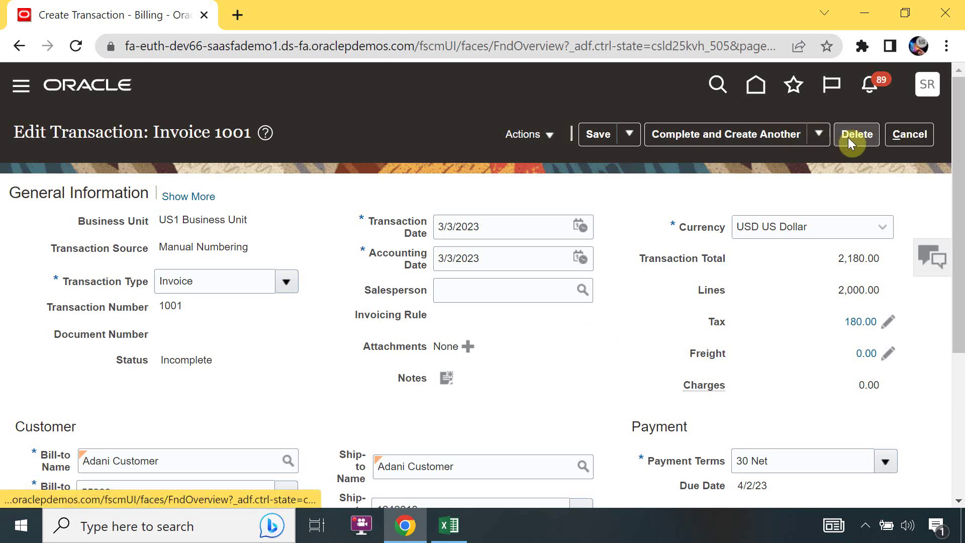
click(817, 133)
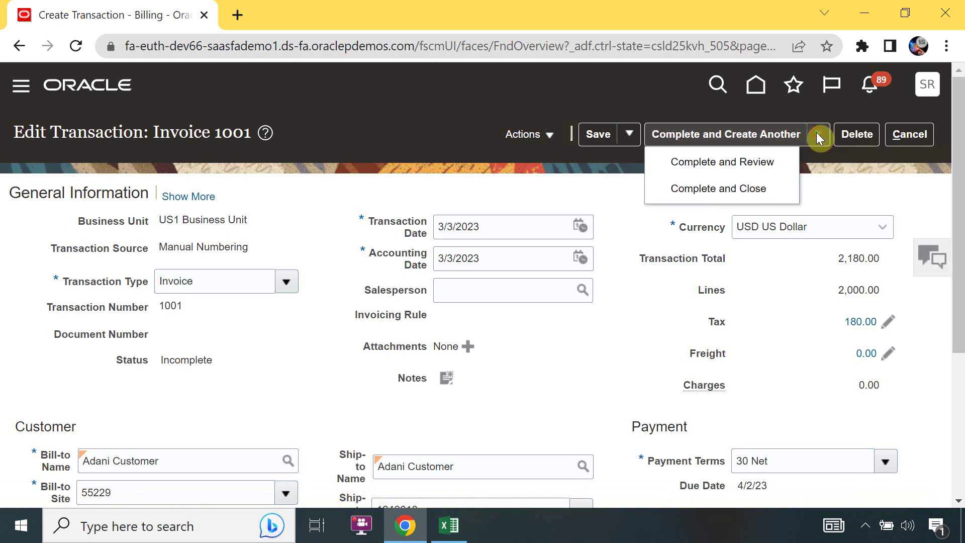
click(765, 162)
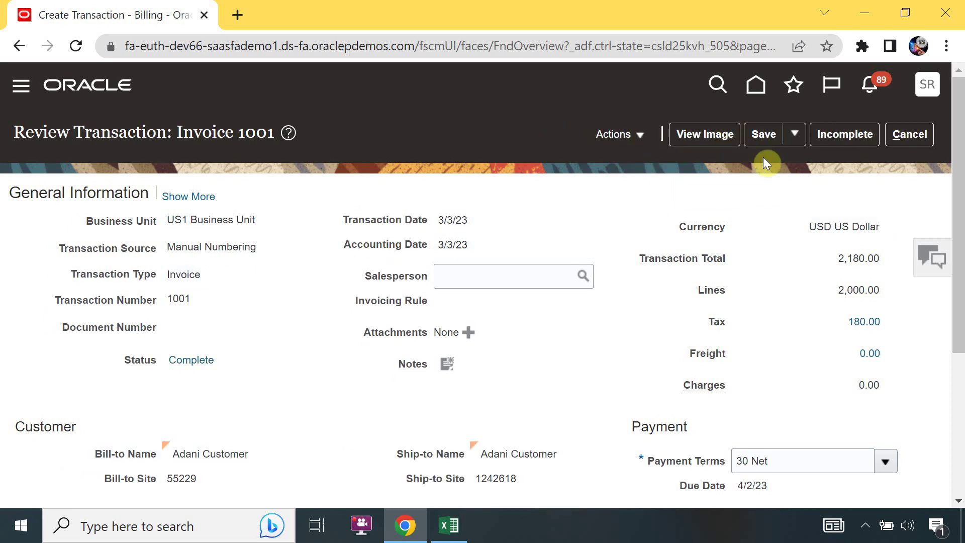
Set the completed invoice's payment terms to Net 15, trying 2/10, Net 30 beforehand
drag(960, 262, 947, 347)
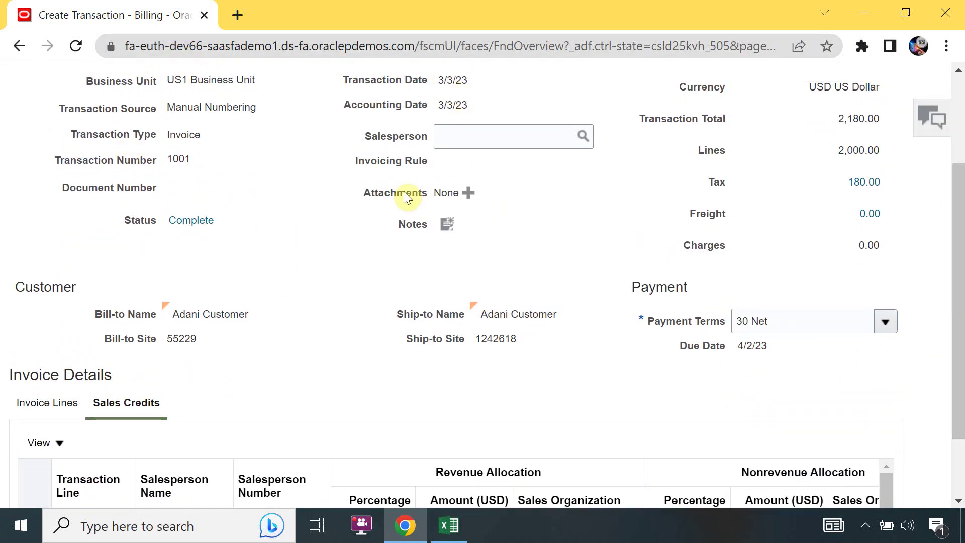
click(891, 324)
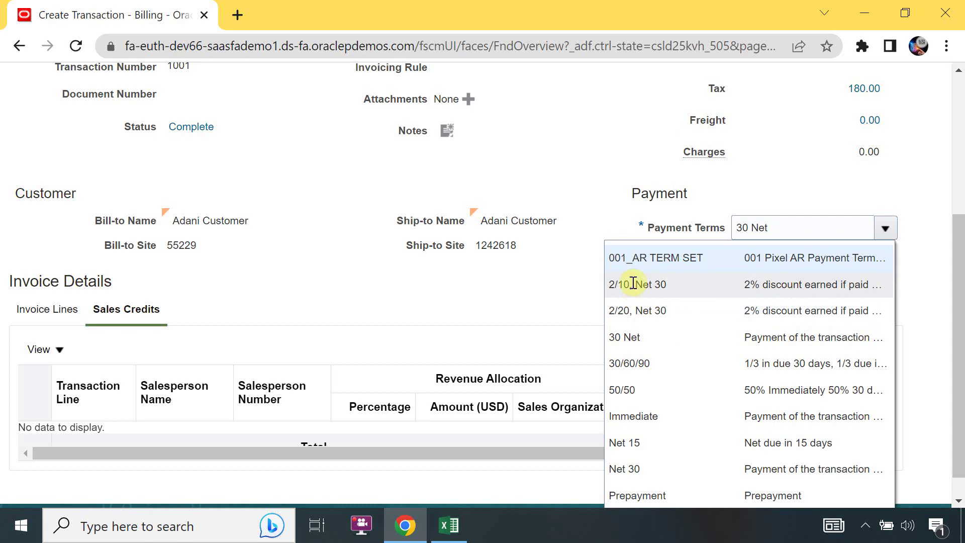
click(633, 284)
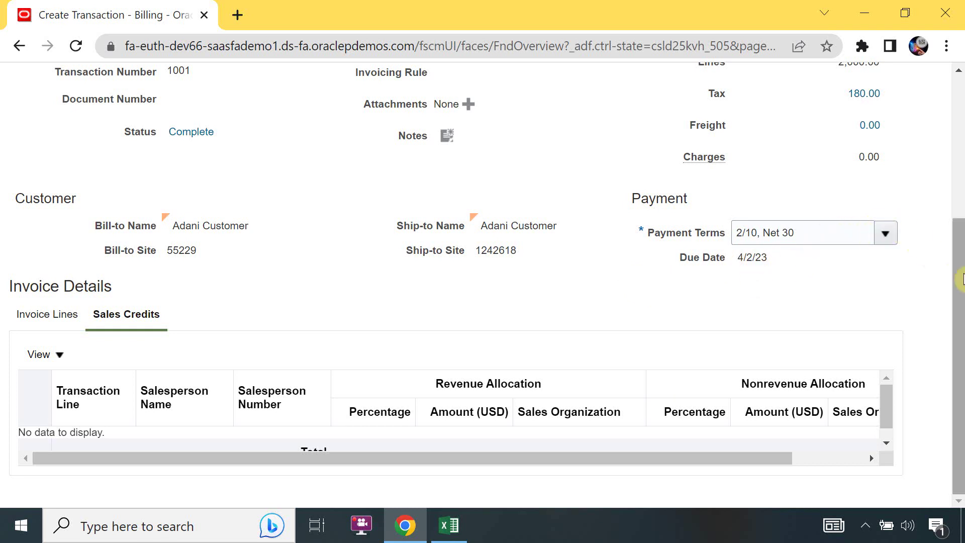
drag(957, 369, 960, 103)
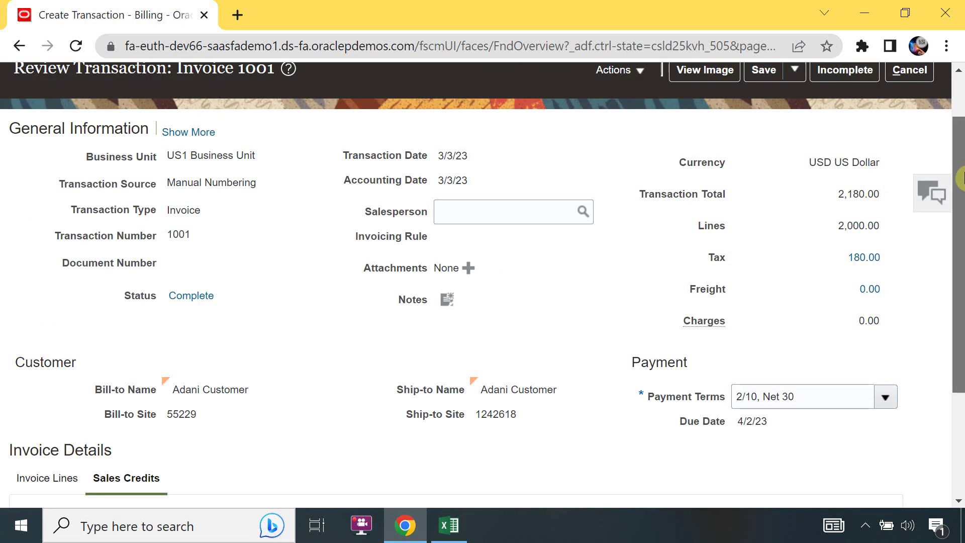
scroll(880, 256, down, 5)
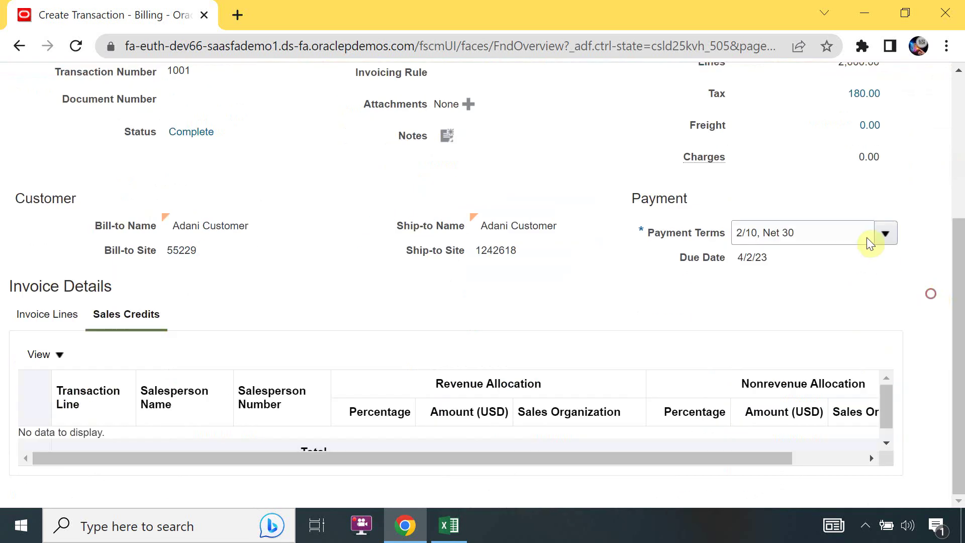
click(886, 234)
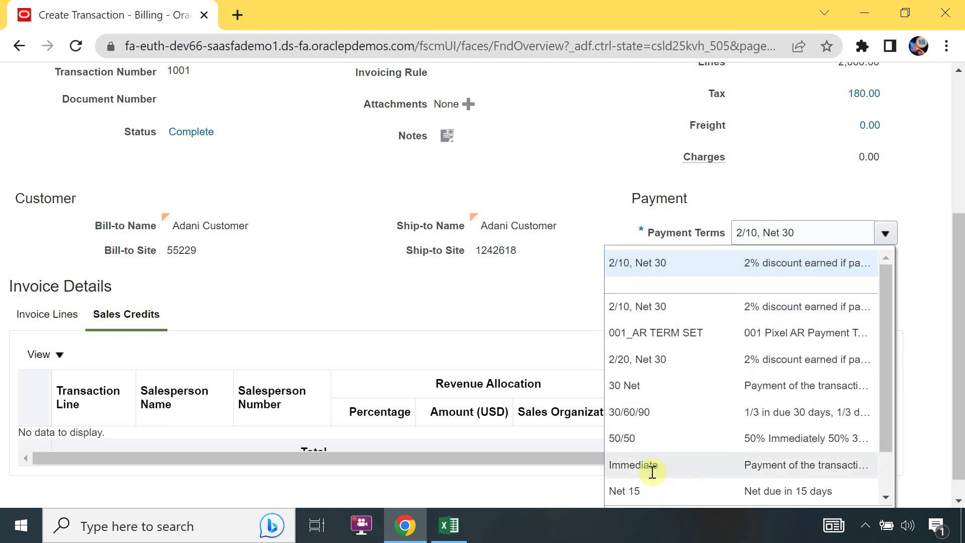
click(639, 491)
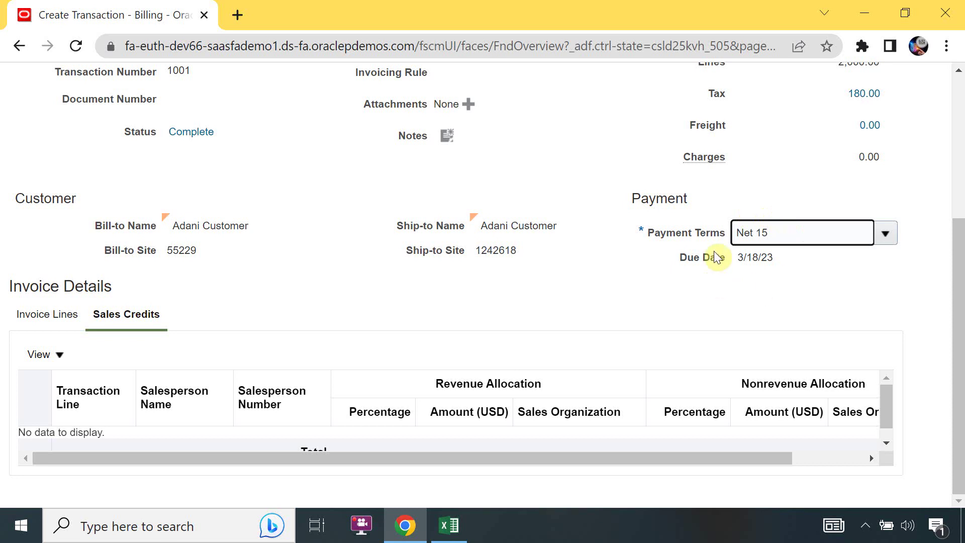
View the image of the invoice, read through the whole printed page, and close it
drag(961, 273, 962, 126)
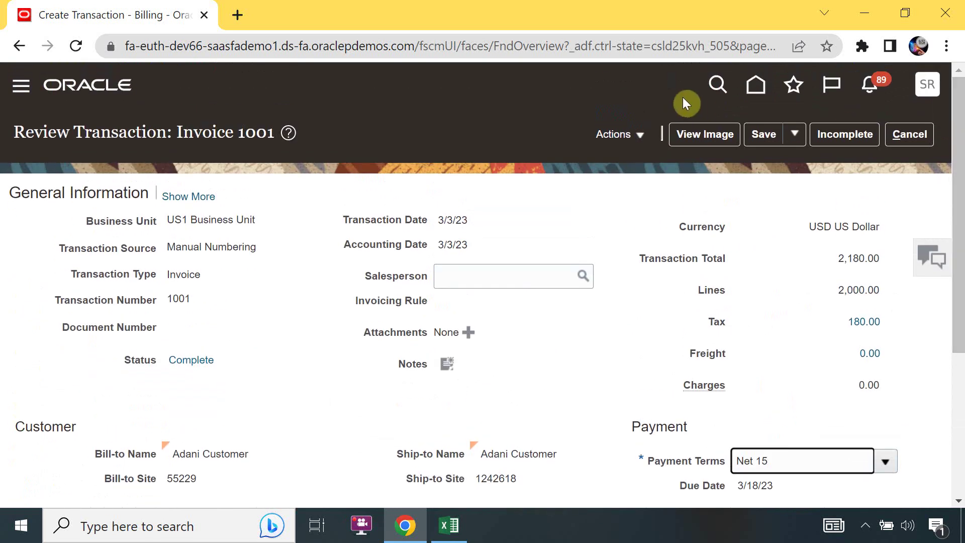
click(693, 140)
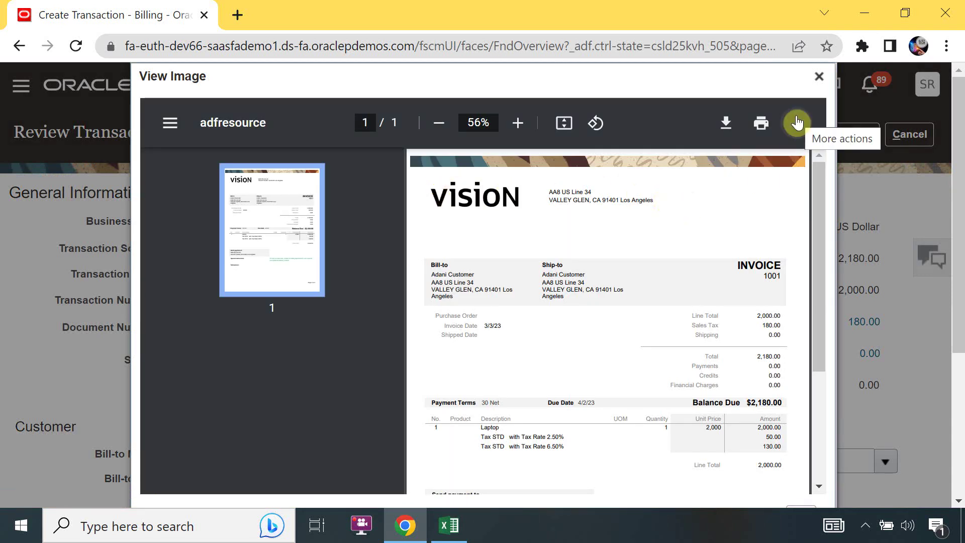
mouse_move(819, 222)
mouse_down()
mouse_move(807, 308)
mouse_move(815, 203)
mouse_up()
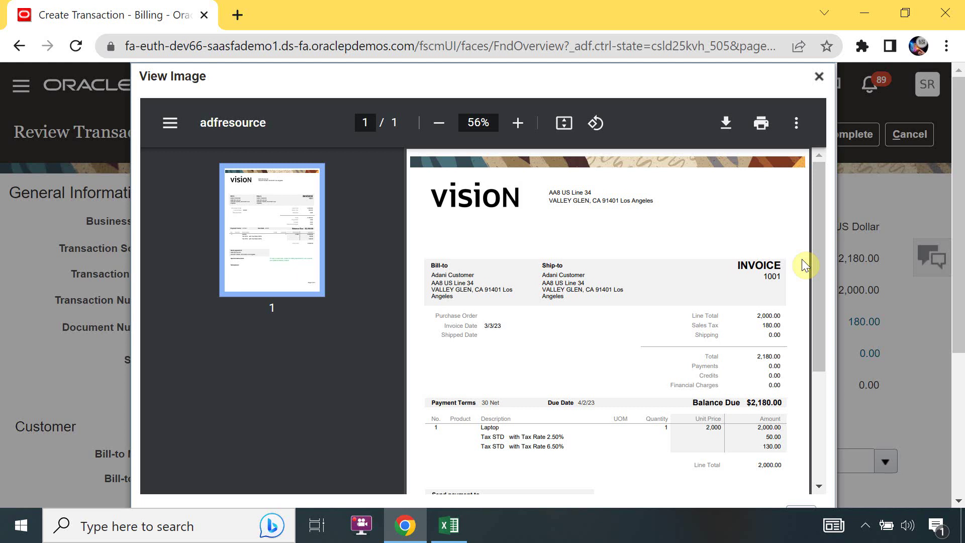
drag(814, 255, 808, 305)
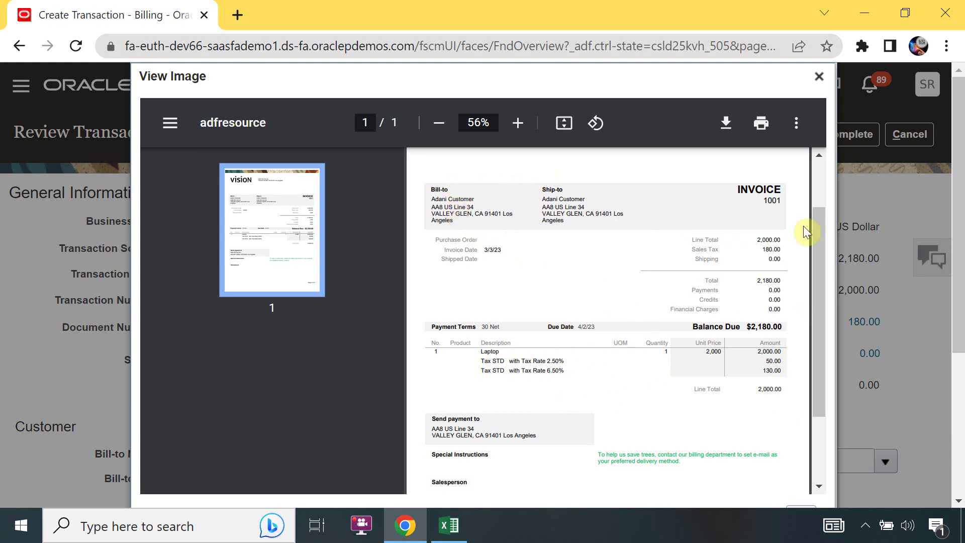
drag(822, 336, 803, 429)
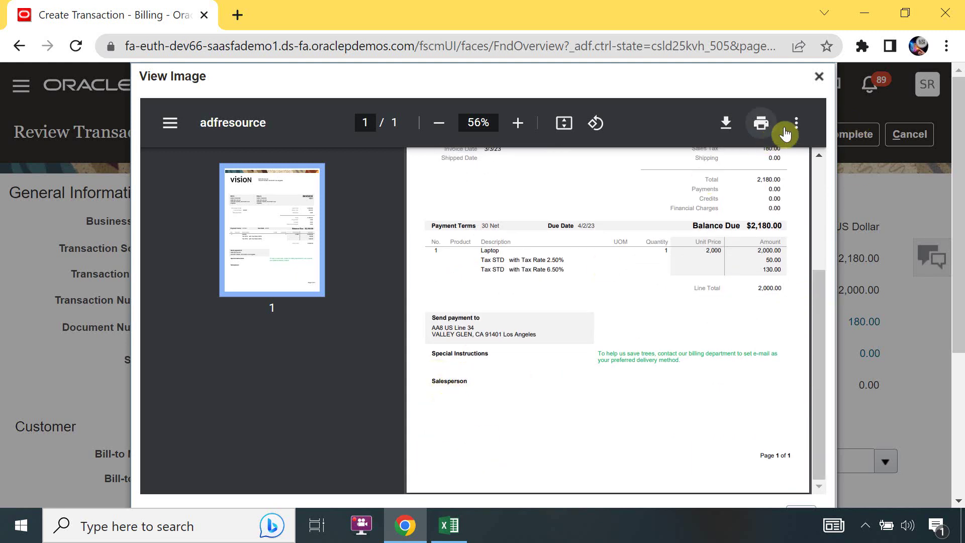
click(819, 77)
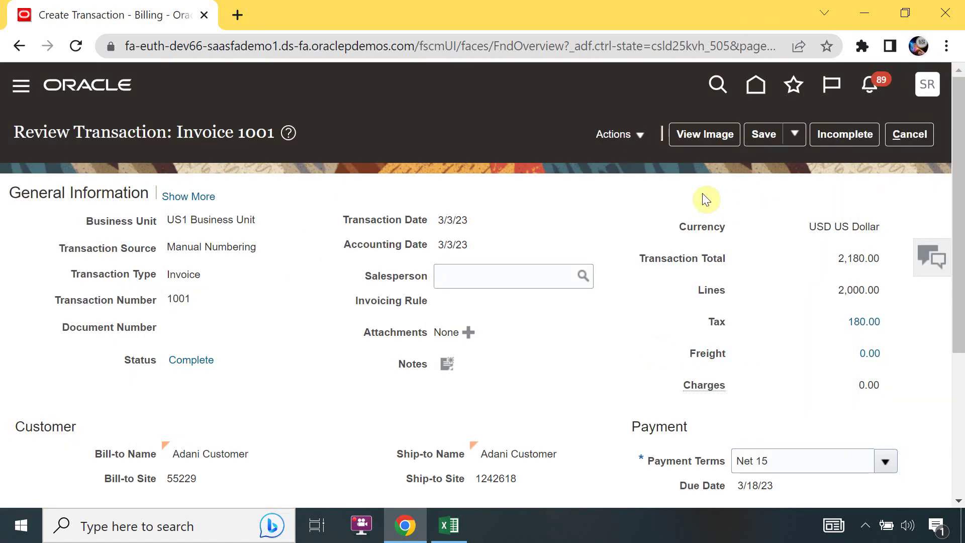
Account the invoice in draft and view the resulting accounting lines
click(640, 134)
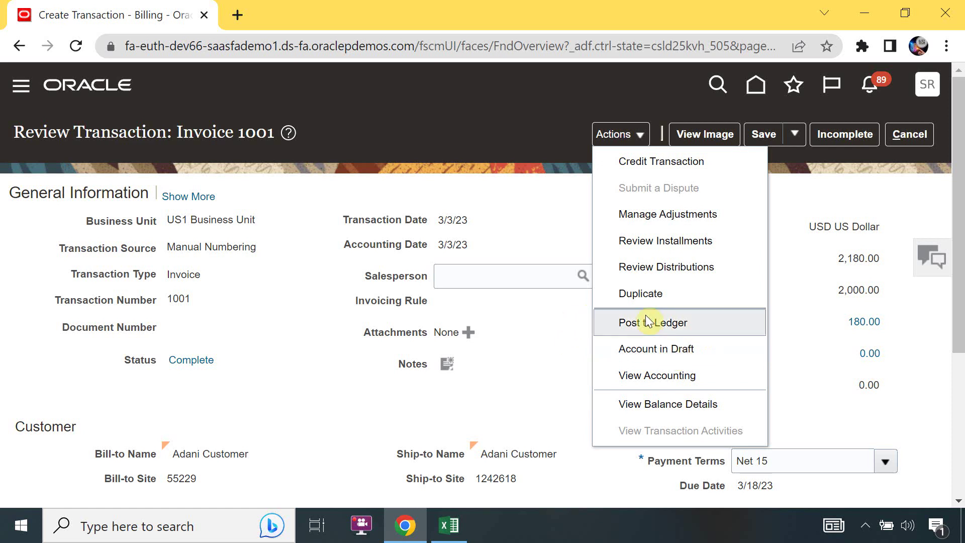
click(688, 350)
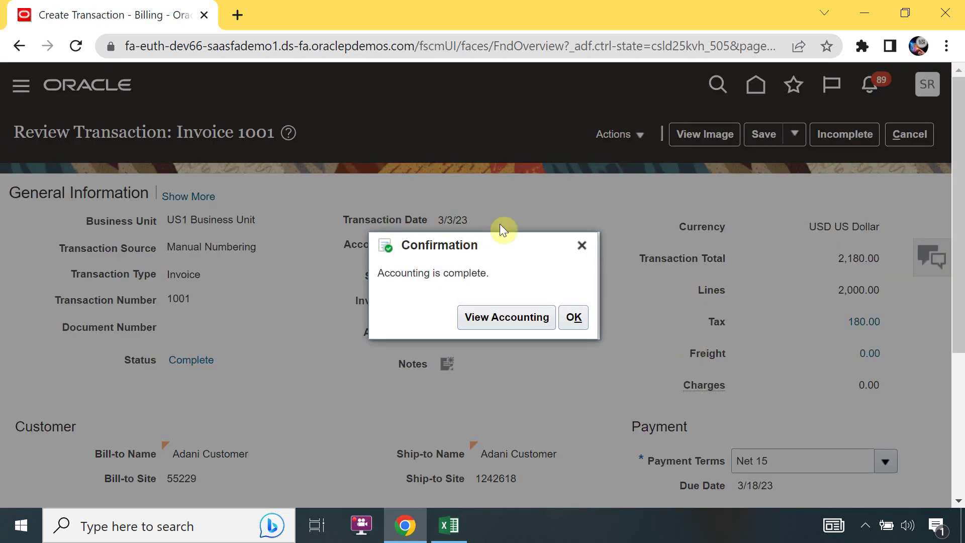
click(490, 317)
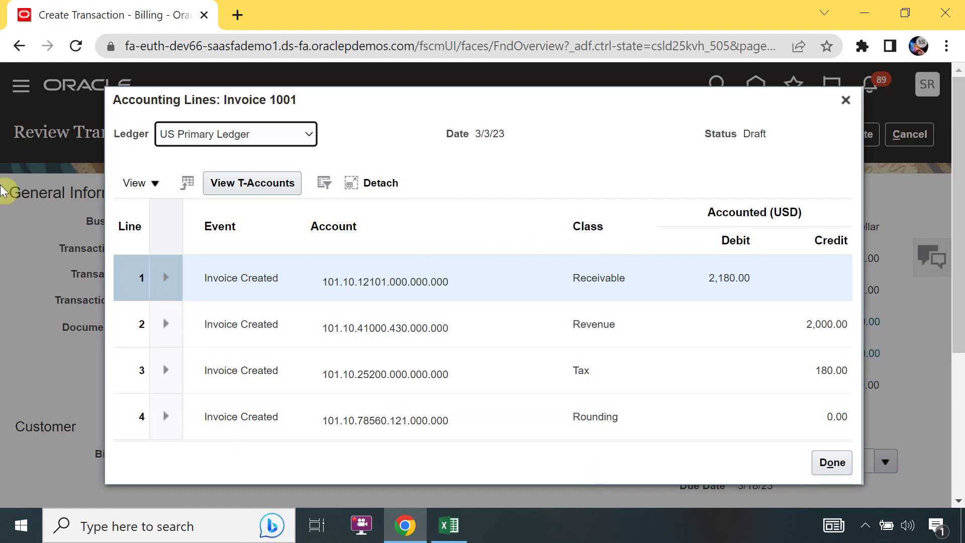
Show the accounting entry as T-accounts and examine the receivable, tax, revenue and rounding accounts
click(244, 184)
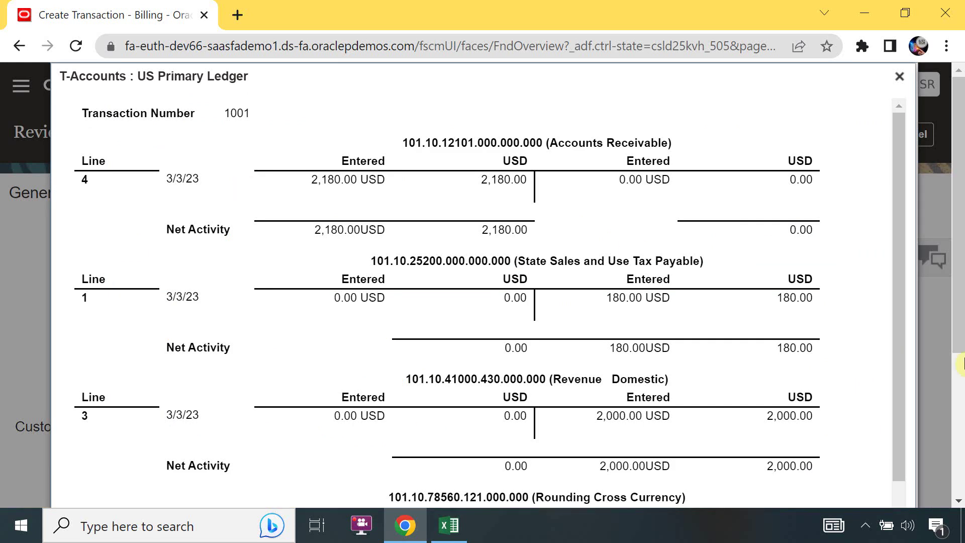
drag(904, 394, 913, 318)
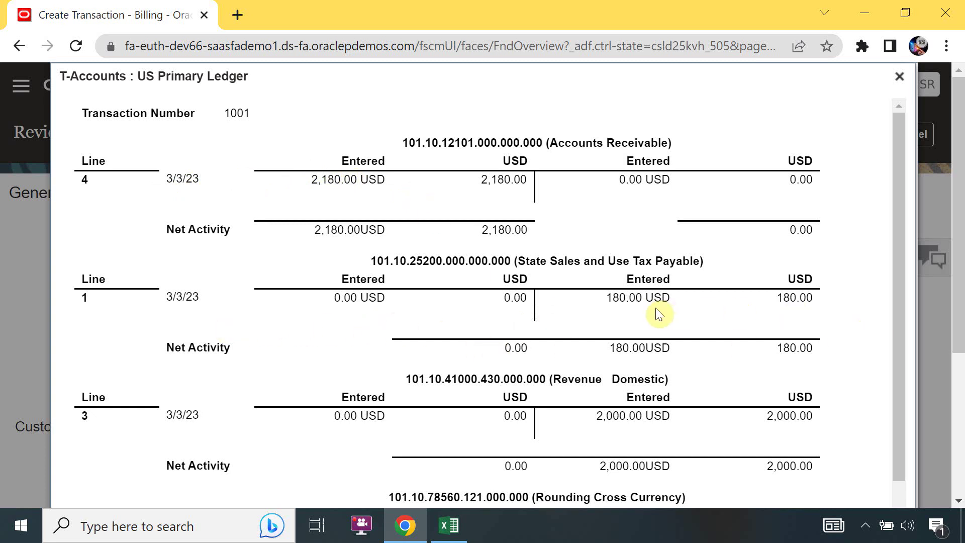
scroll(910, 333, down, 1)
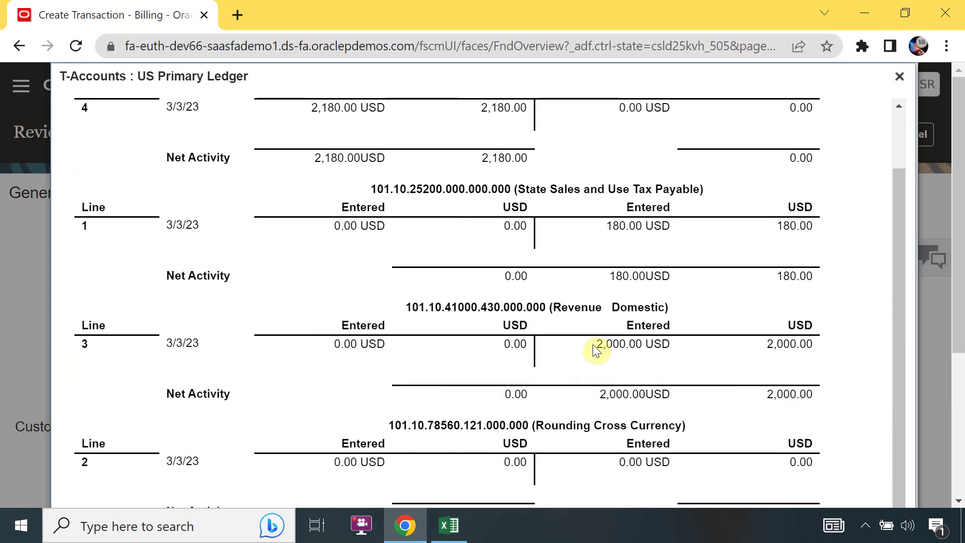
scroll(903, 471, down, 1)
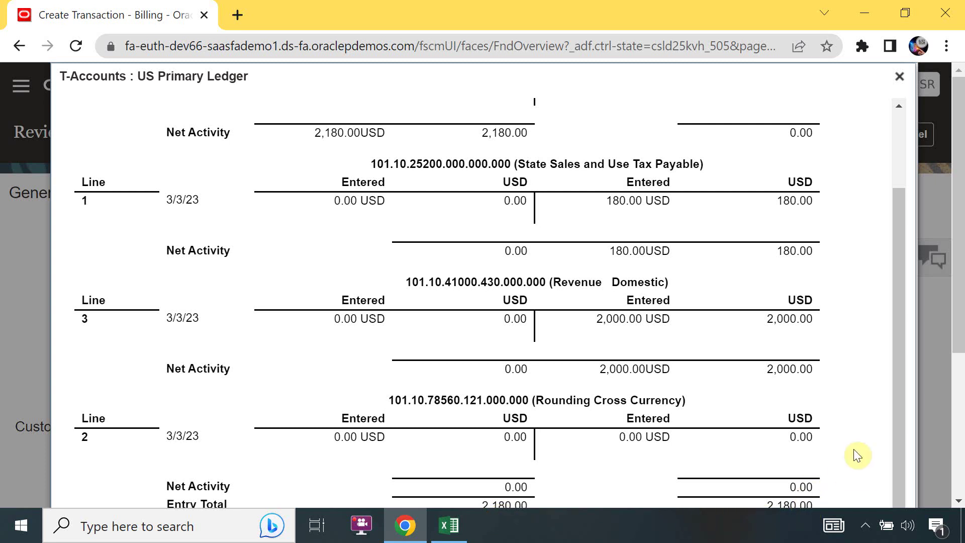
Review the T-accounts back up to the receivable account, and close them and the draft accounting lines
drag(899, 410, 899, 373)
scroll(899, 380, up, 1)
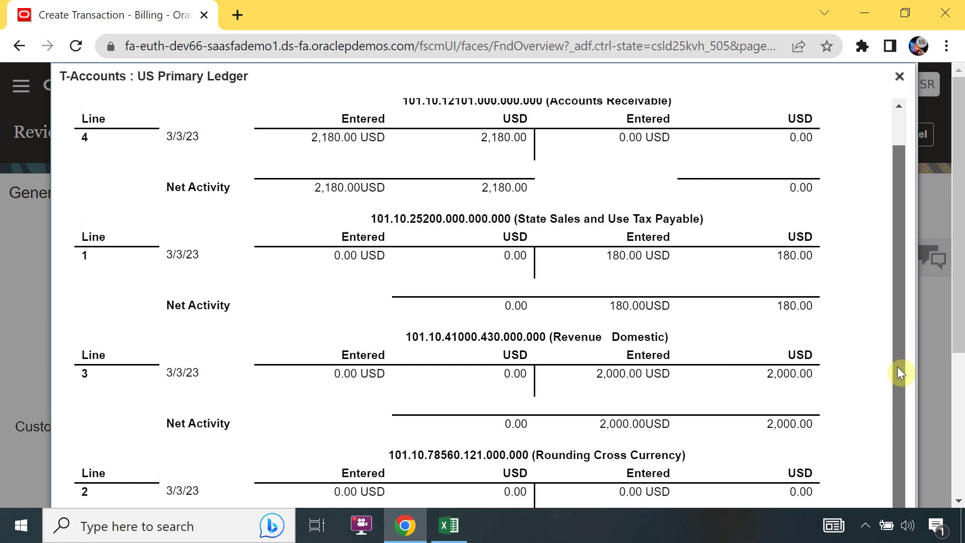
drag(898, 366, 897, 310)
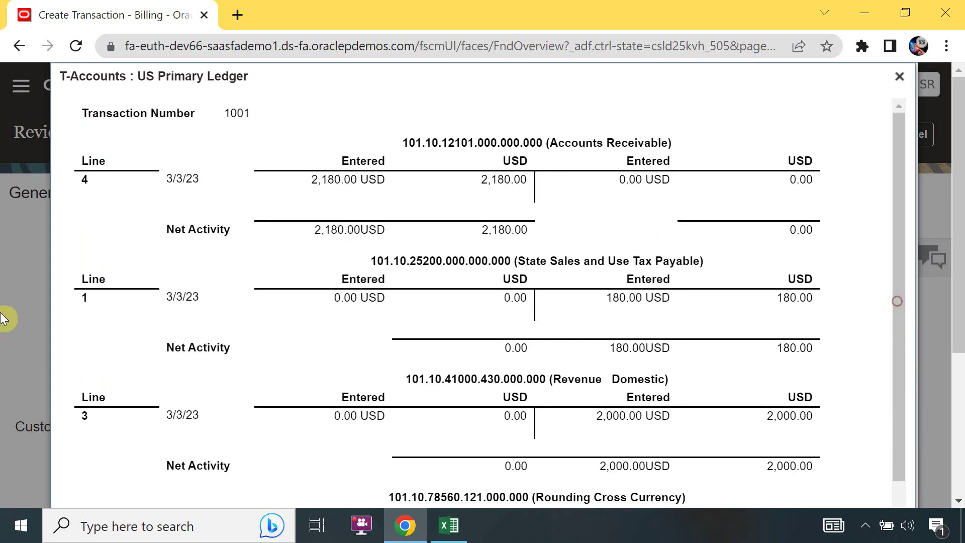
click(895, 82)
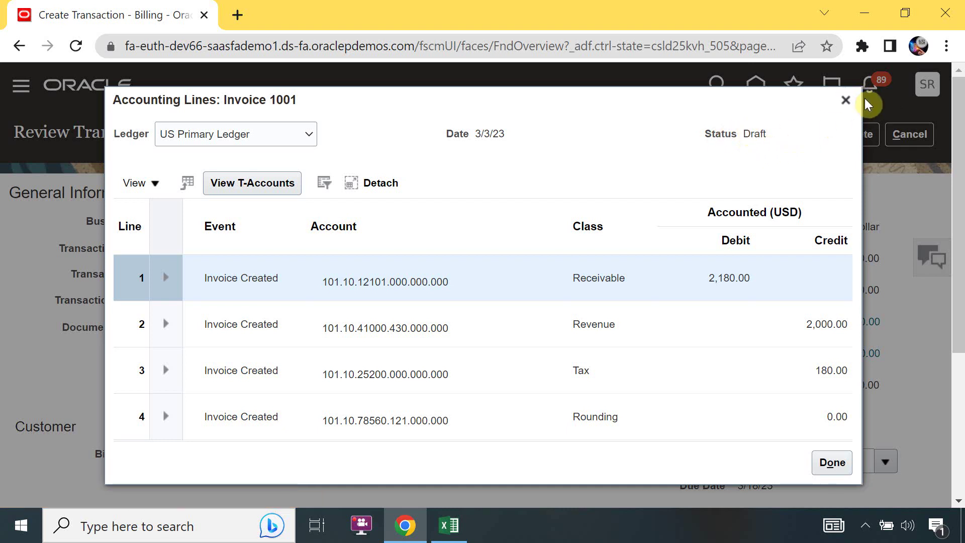
click(846, 100)
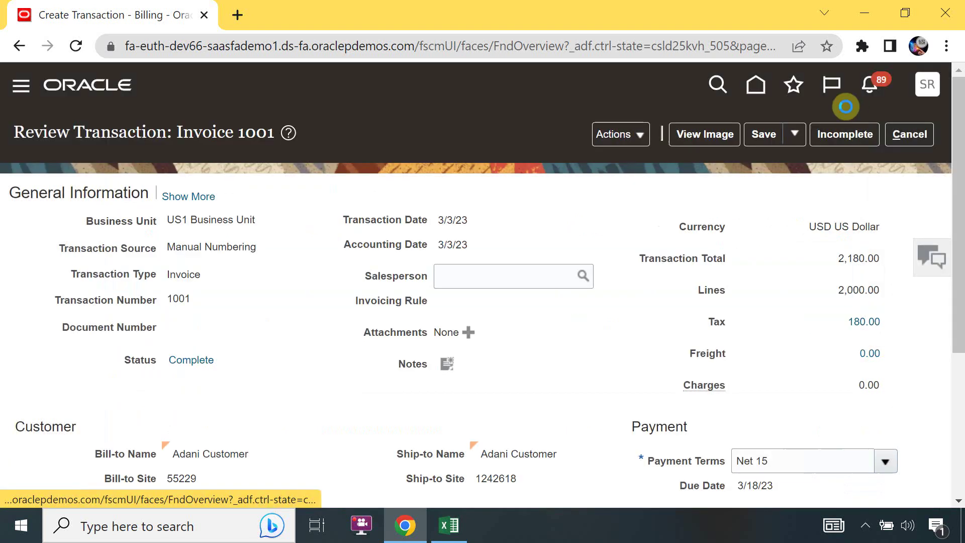
Post the invoice to the ledger and view its final accounting lines
click(641, 138)
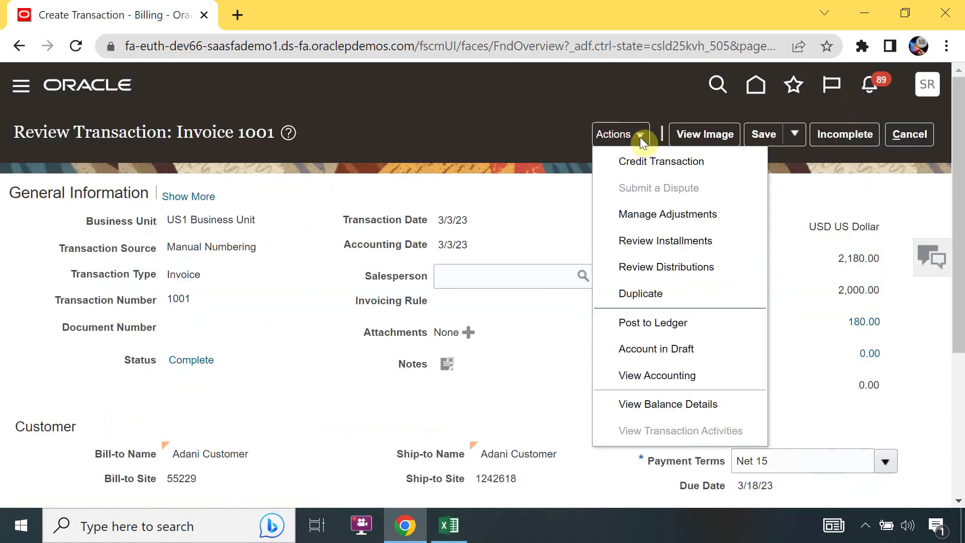
click(646, 323)
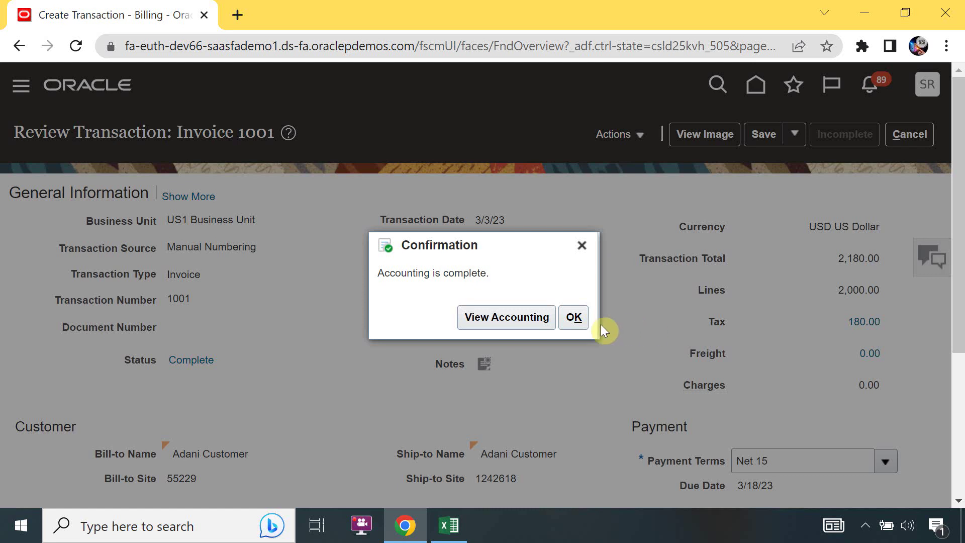
click(511, 318)
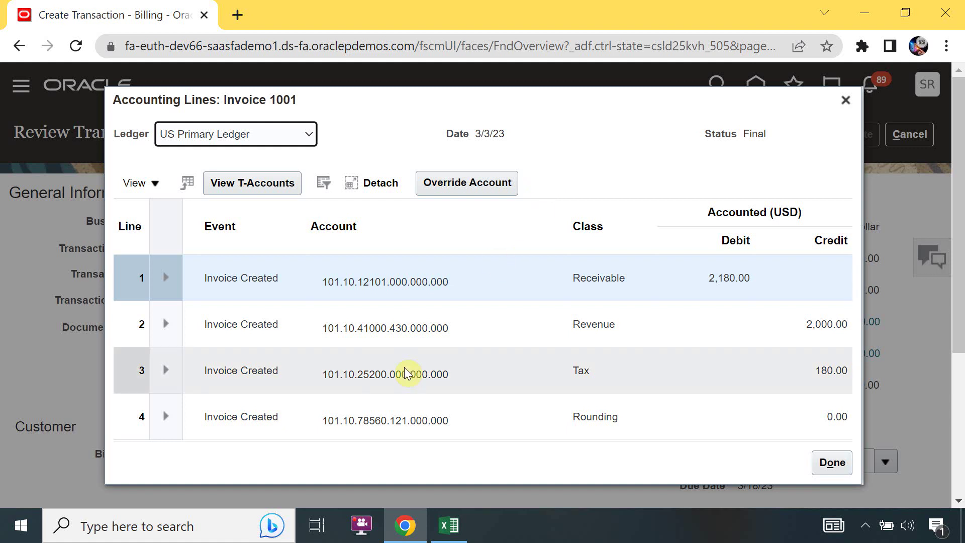
Override the account on the invoice's revenue line, changing the new account's Account segment to 41100
click(379, 330)
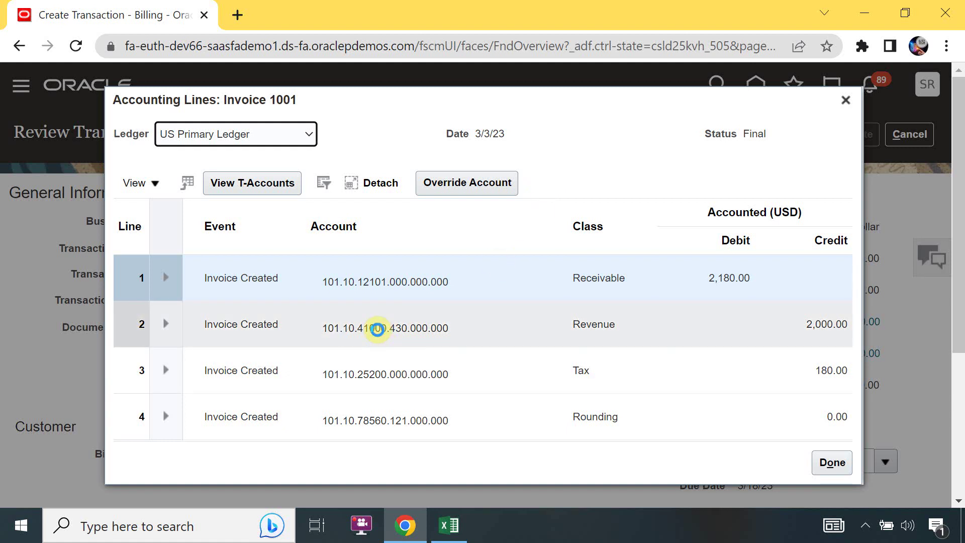
click(646, 191)
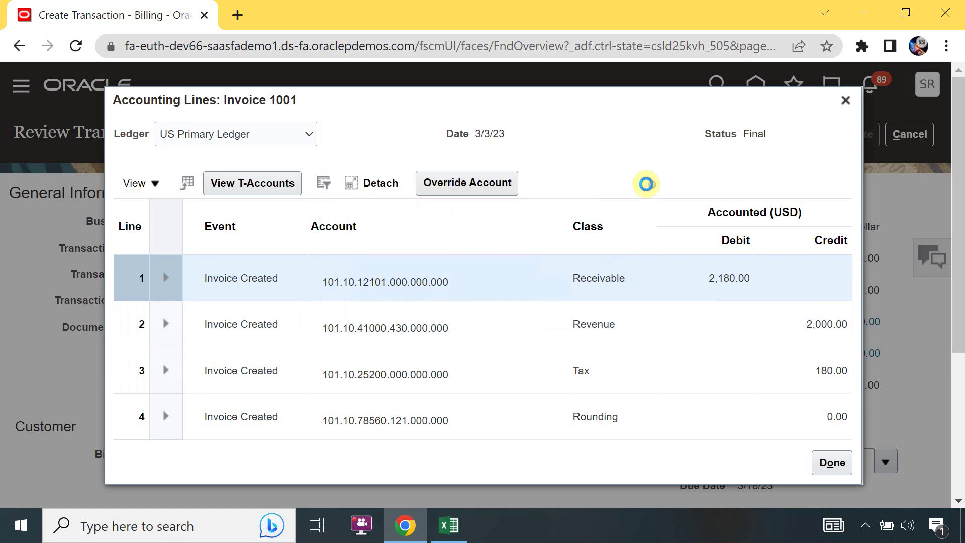
click(361, 329)
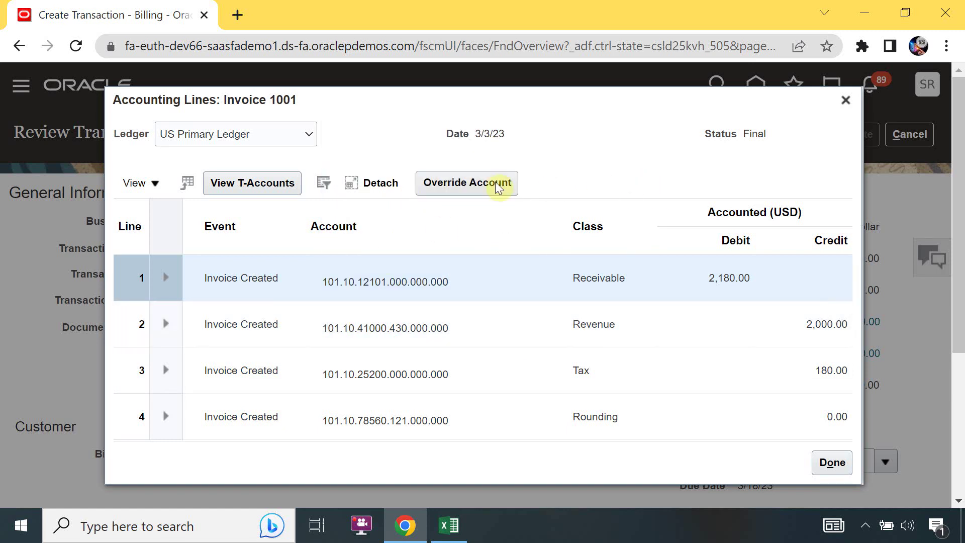
click(661, 174)
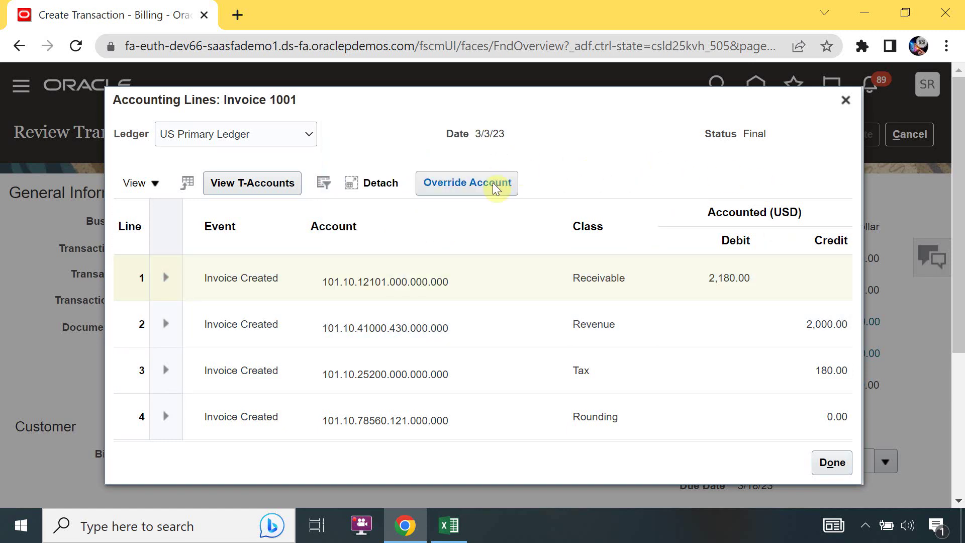
click(206, 324)
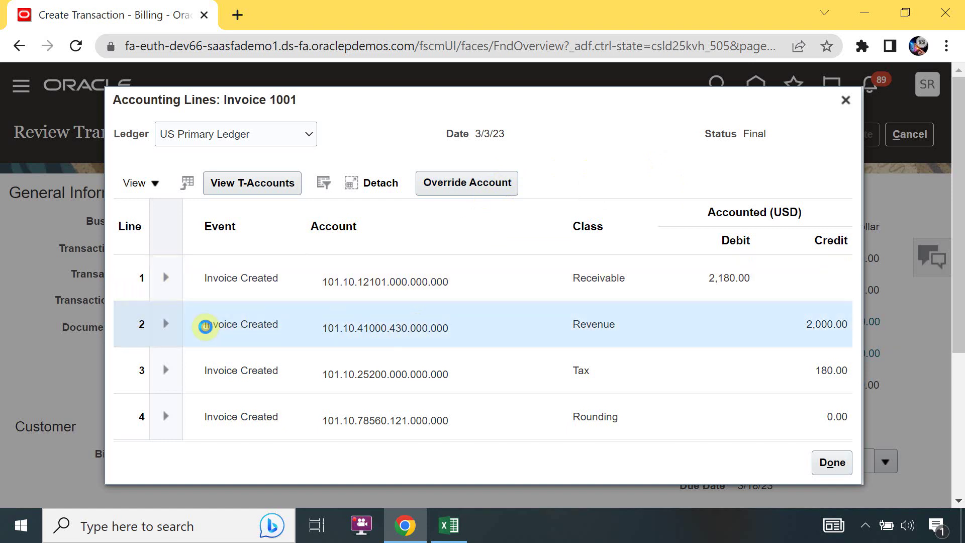
click(467, 186)
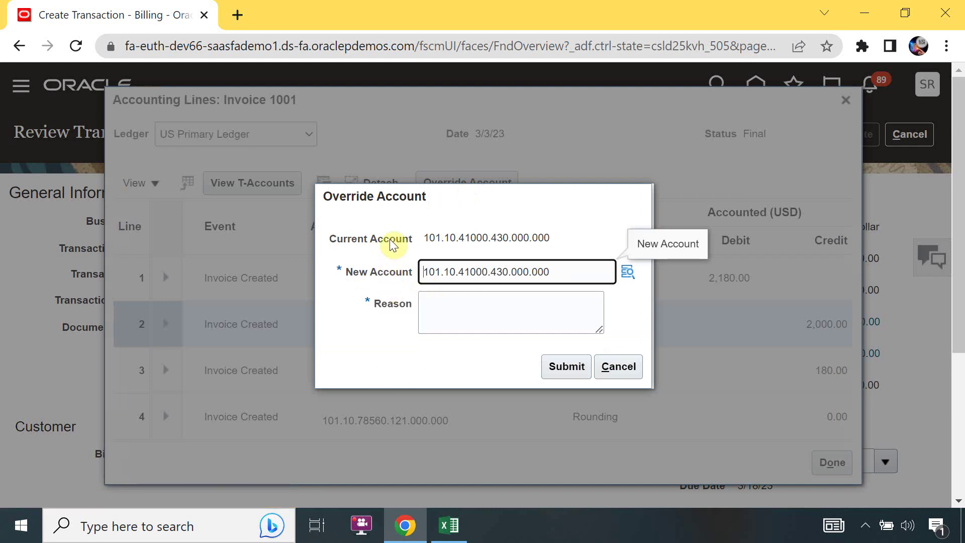
click(625, 278)
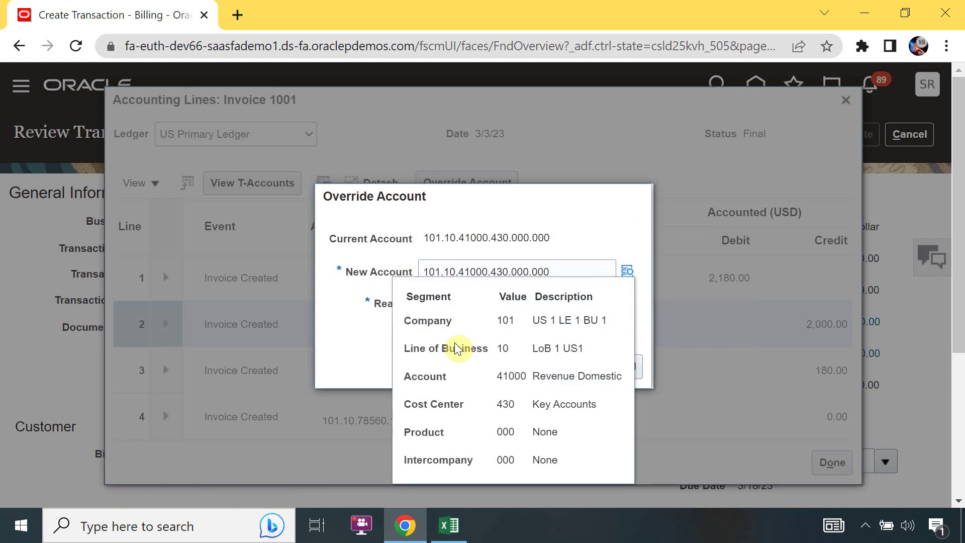
click(487, 297)
key(BackSpace)
text(1100)
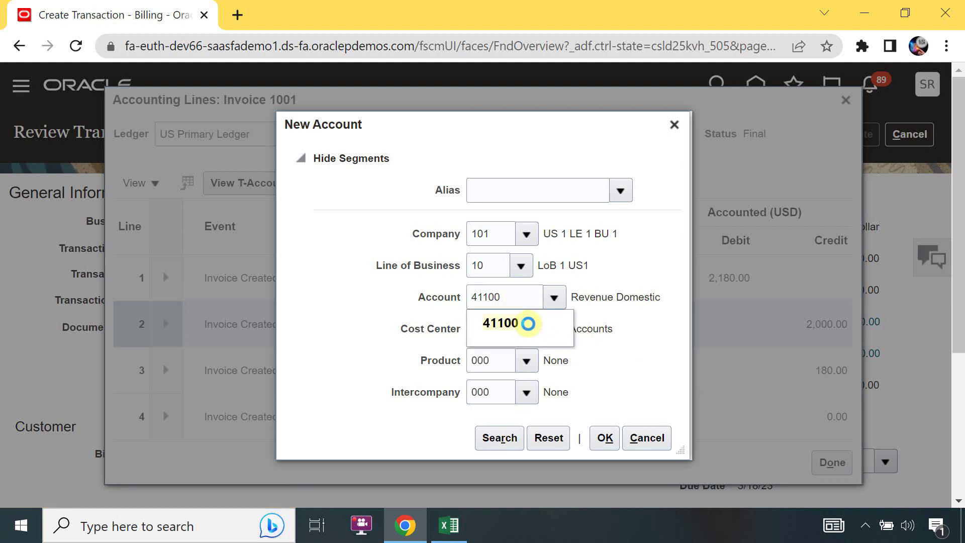
click(527, 324)
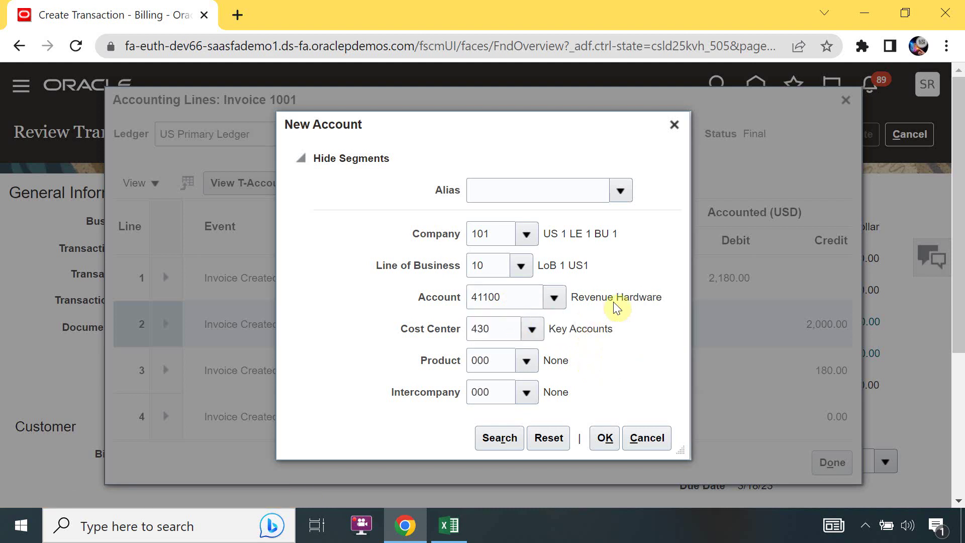
click(606, 438)
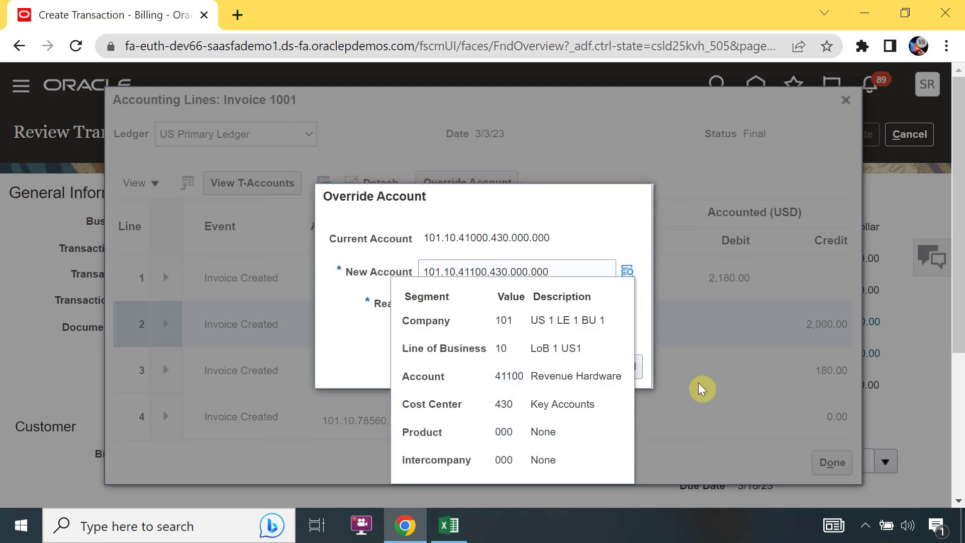
click(653, 316)
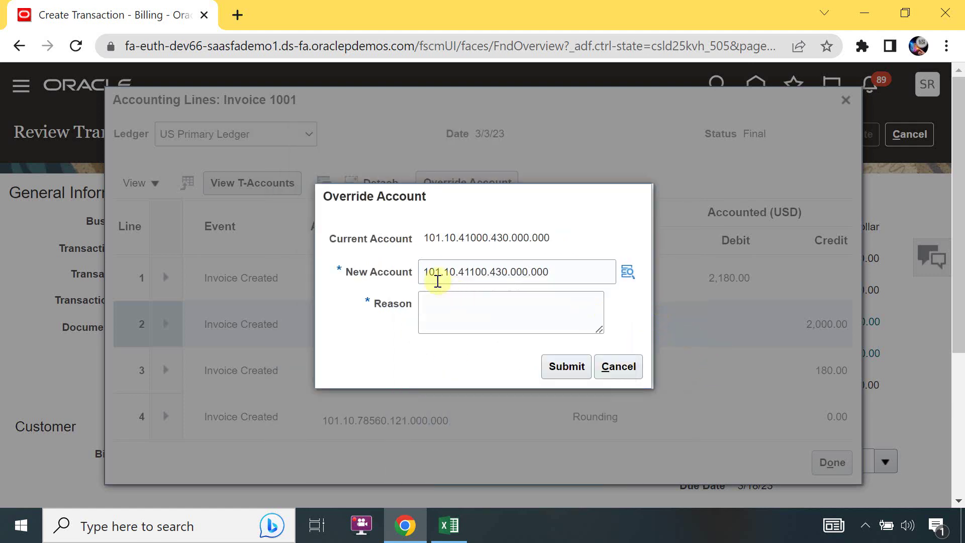
Give the override reason "Invoice booked in incorrect account", submit the account override and dismiss the confirmation
click(475, 301)
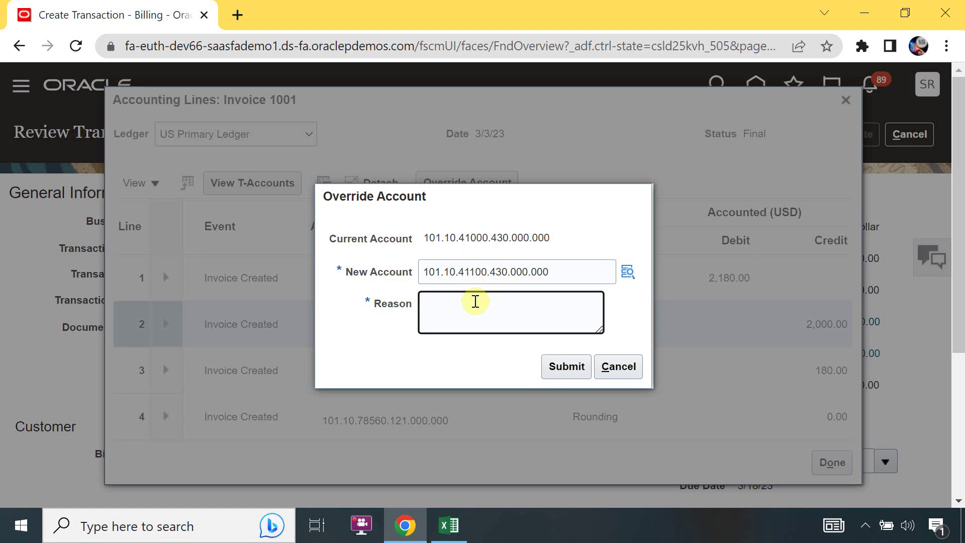
text(Invoi)
text(is booked in incorrect account)
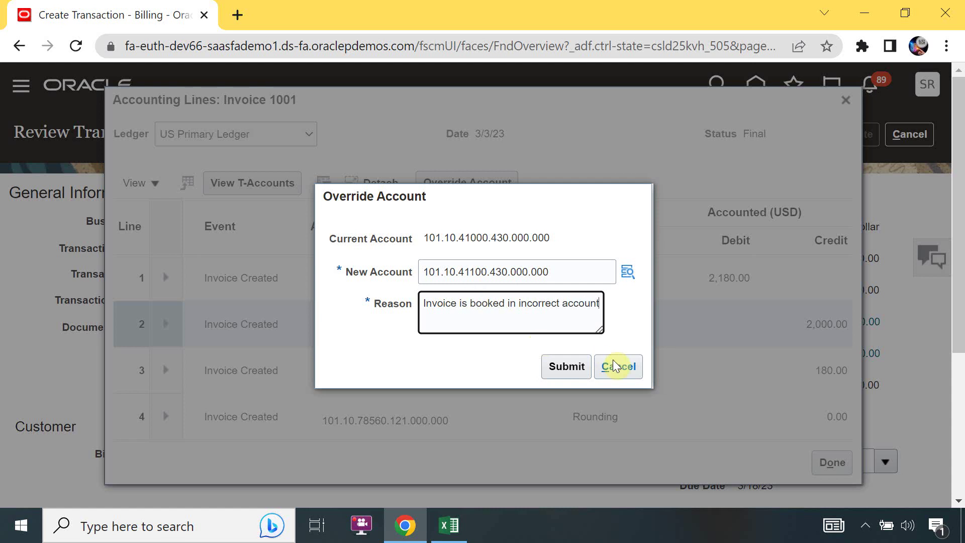
click(469, 305)
key(BackSpace)
key(BackSpace)
key(BackSpace)
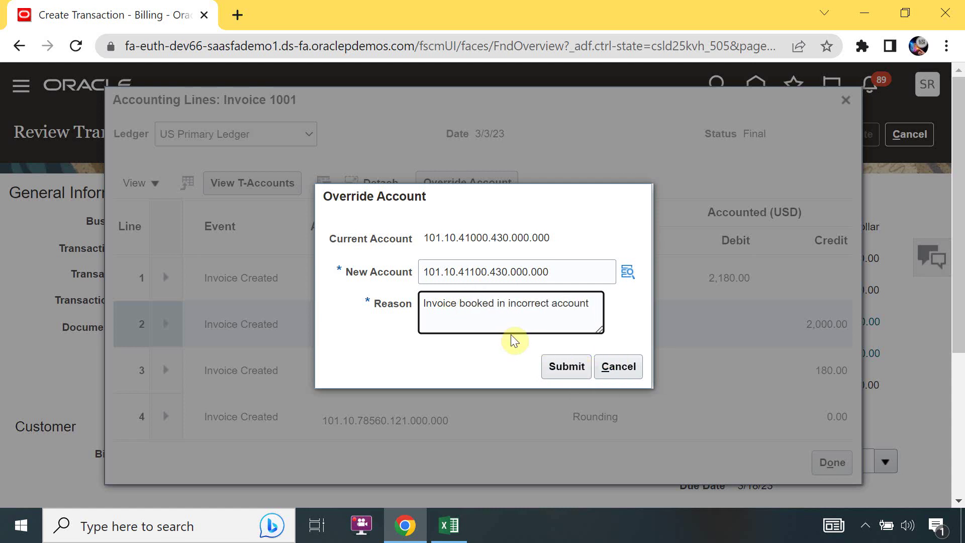
click(574, 367)
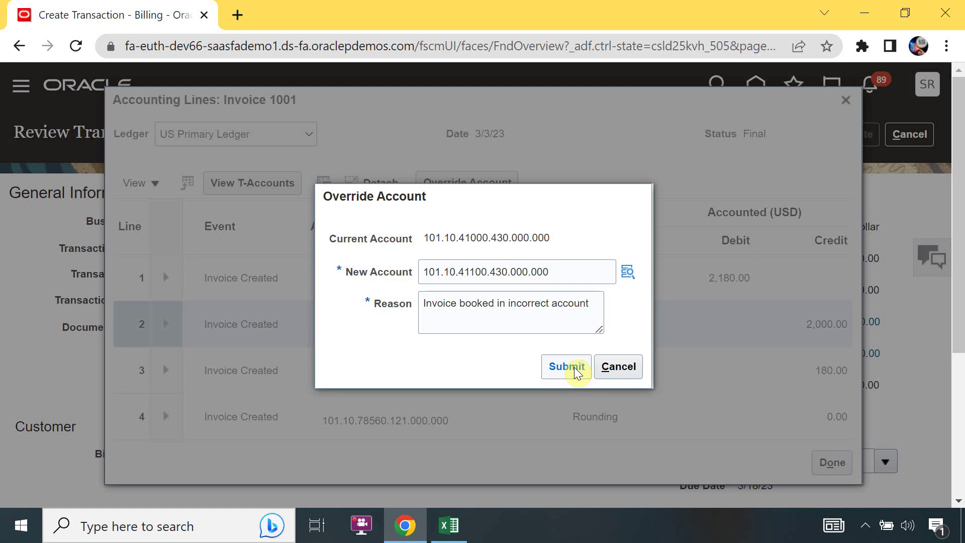
click(574, 367)
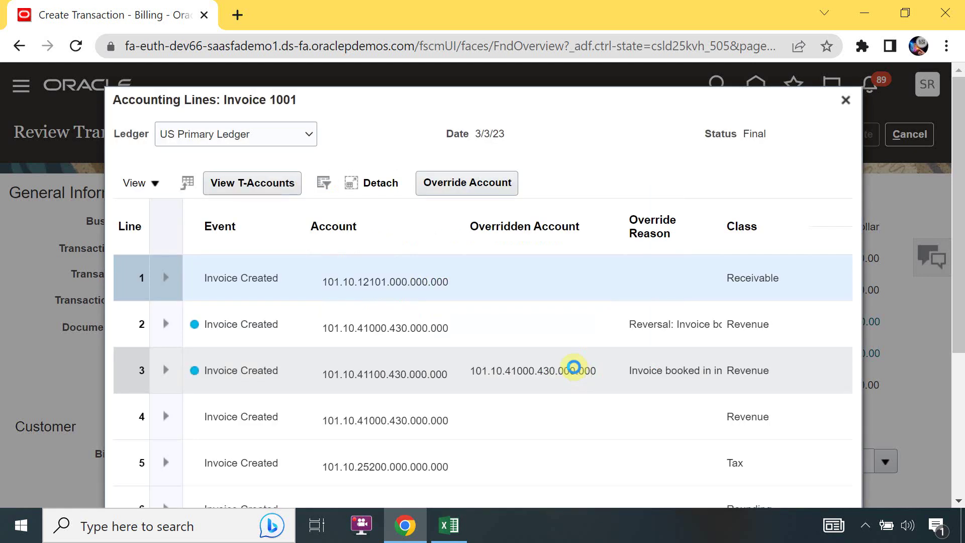
mouse_move(575, 369)
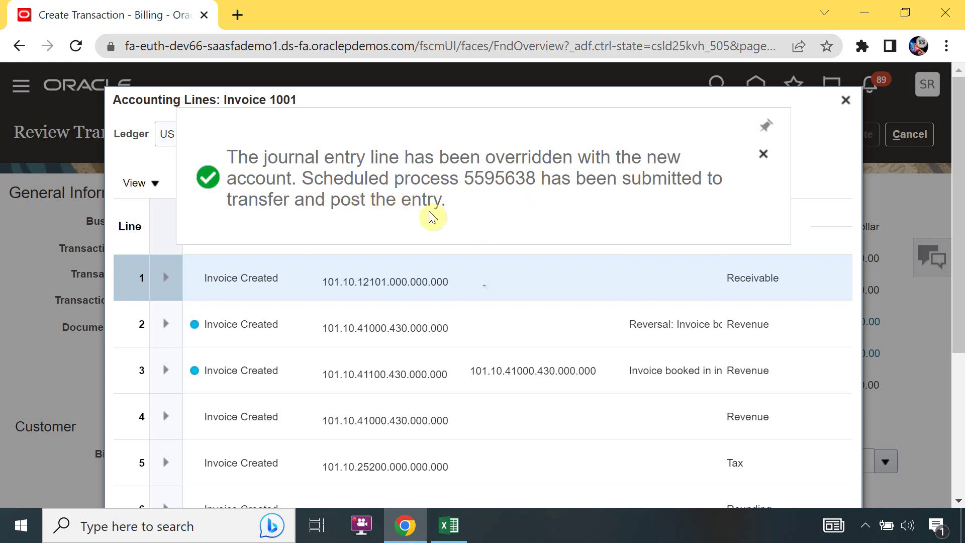
click(763, 154)
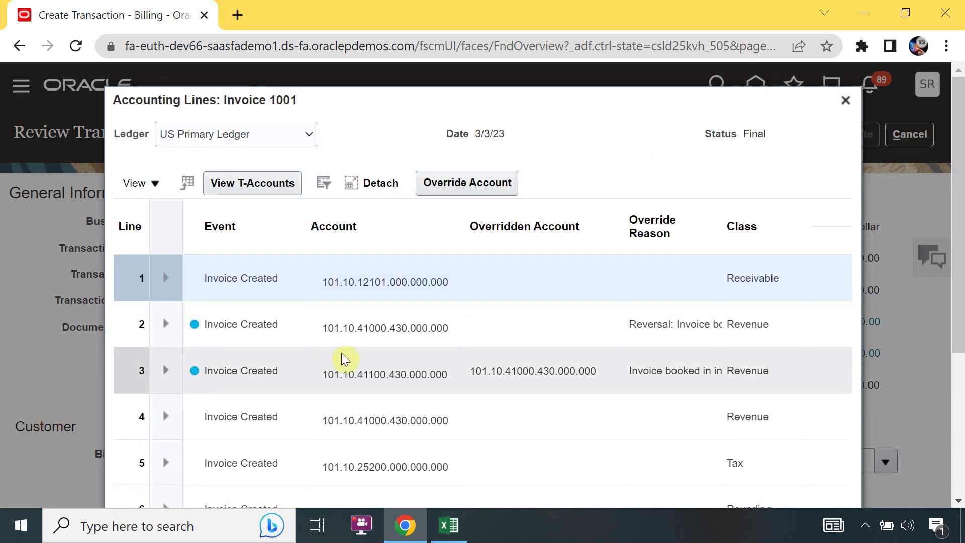
Examine the reversal and replacement revenue lines, including their account segments, overridden account and override reason
click(356, 325)
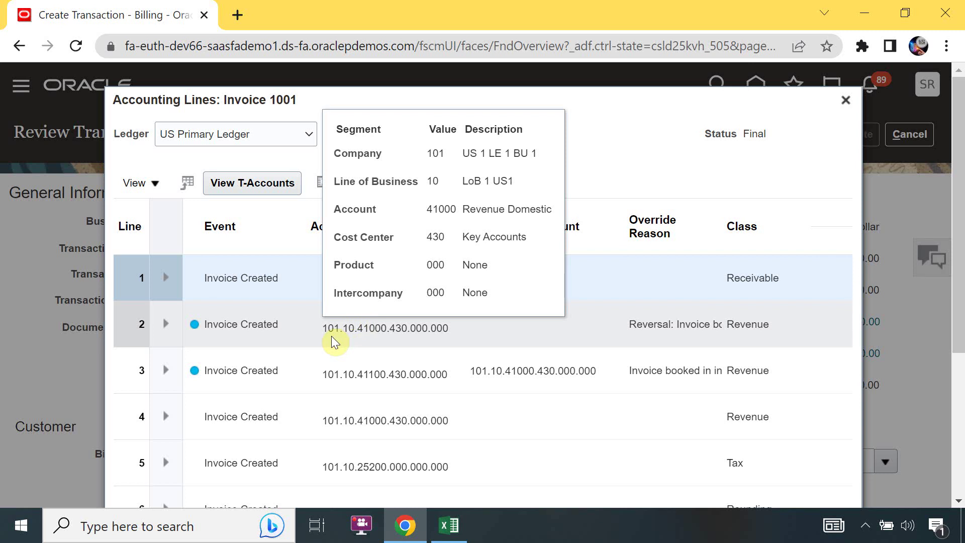
click(342, 376)
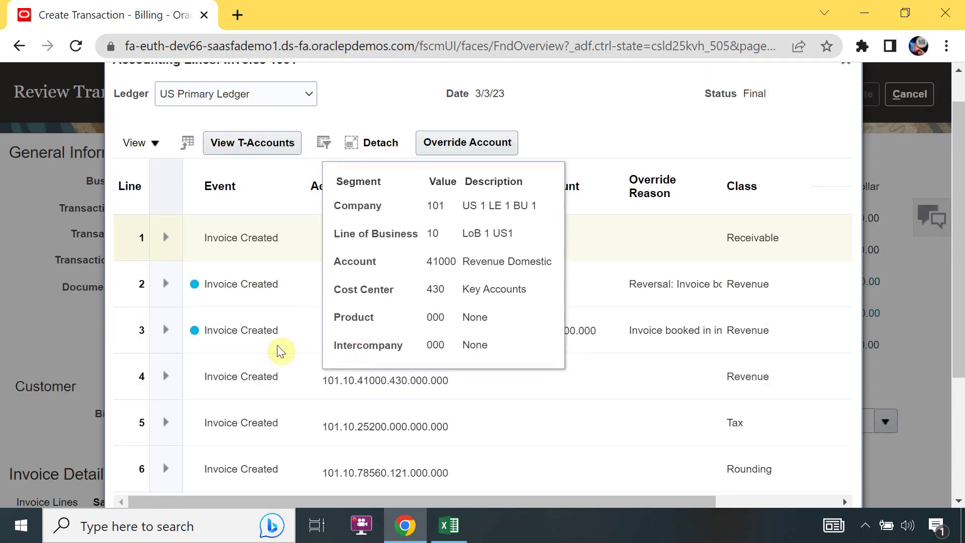
click(835, 154)
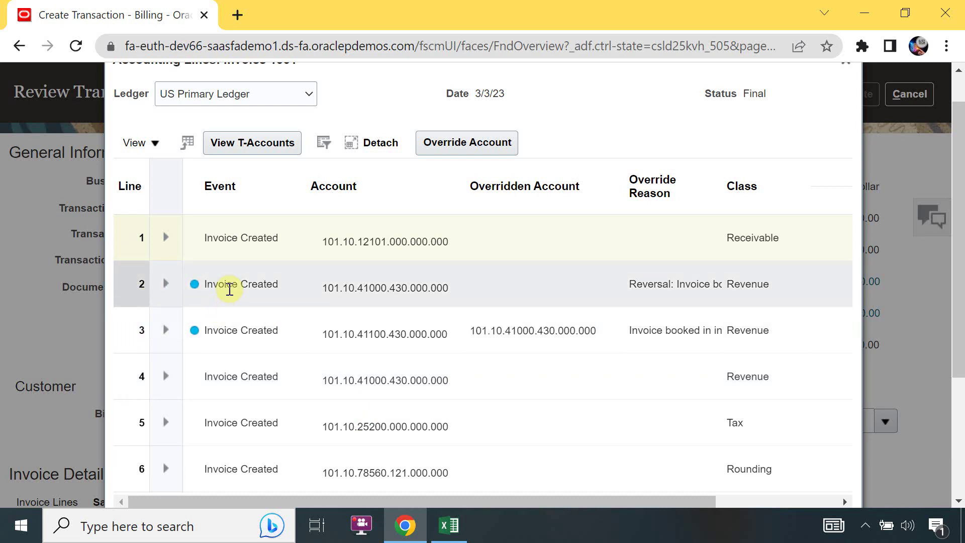
click(709, 284)
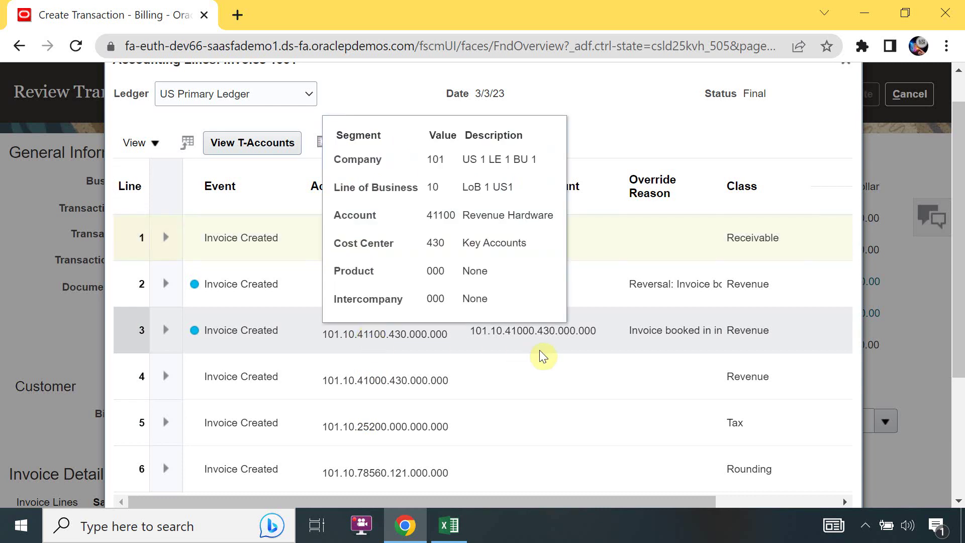
click(577, 345)
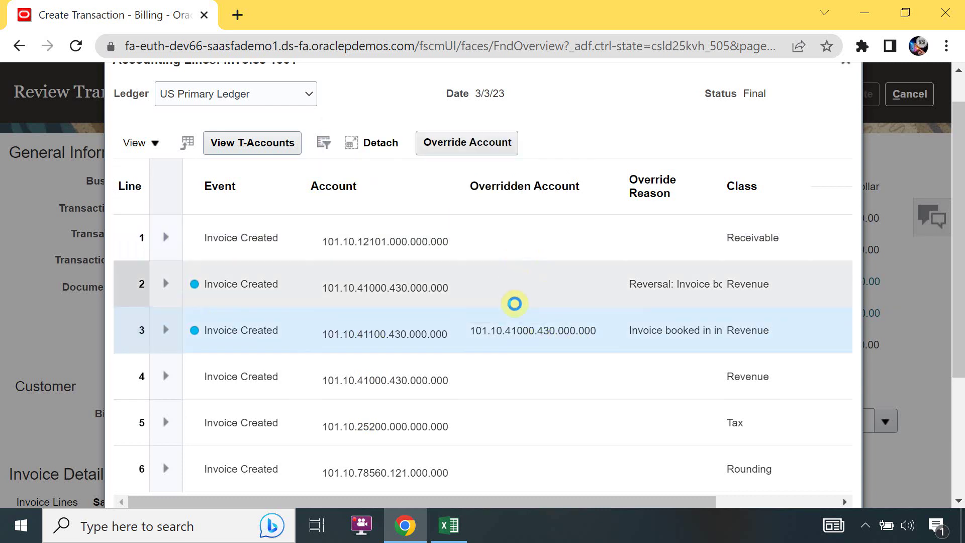
click(525, 334)
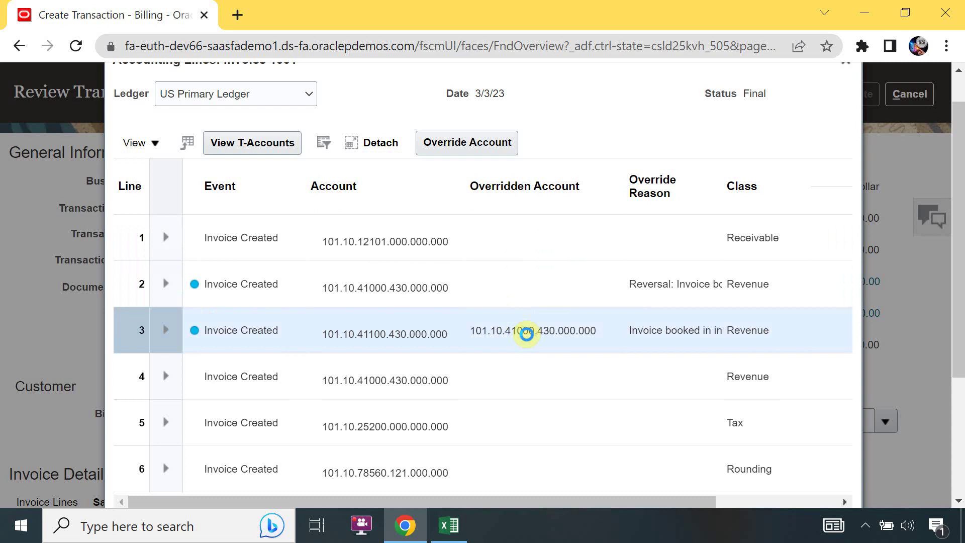
click(527, 334)
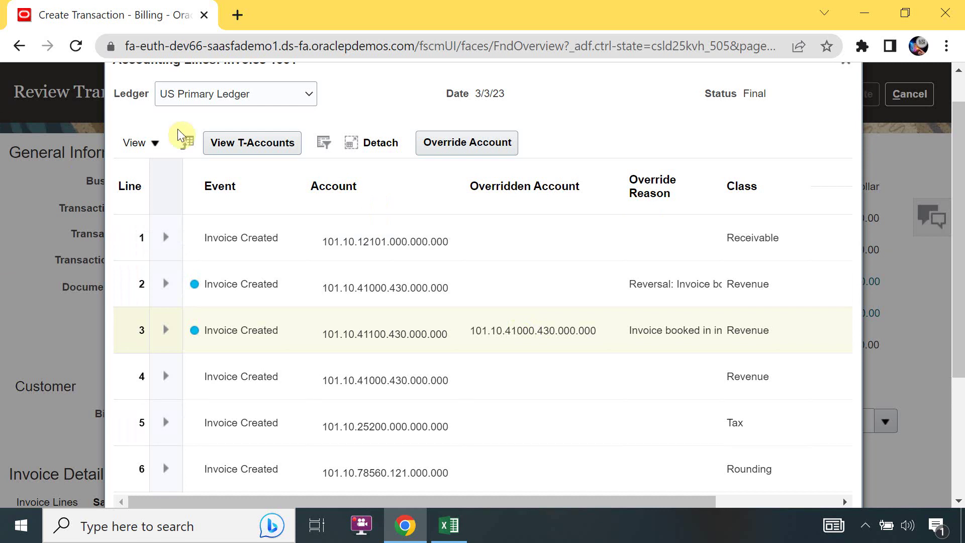
Show the overridden entry as T-accounts and examine the Revenue Domestic and Revenue Hardware accounts
click(383, 136)
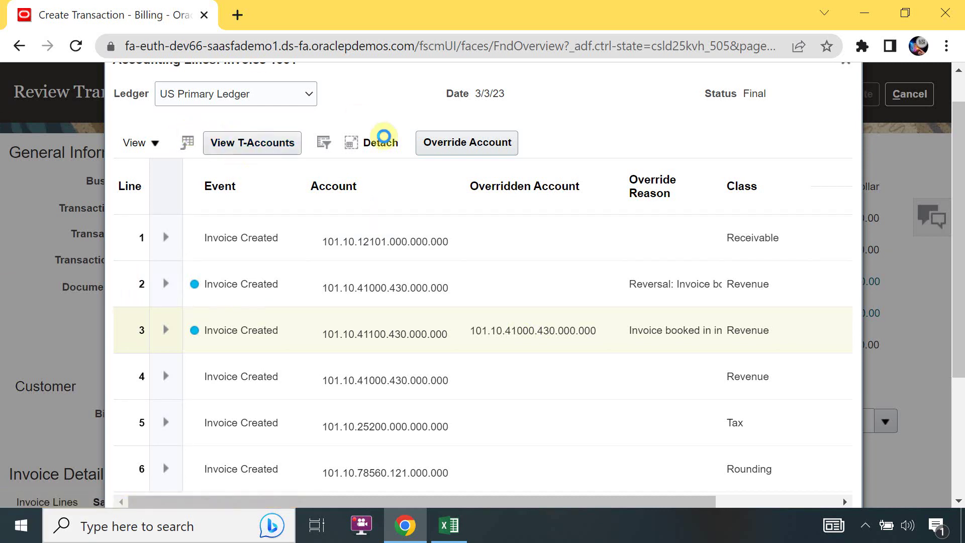
click(270, 138)
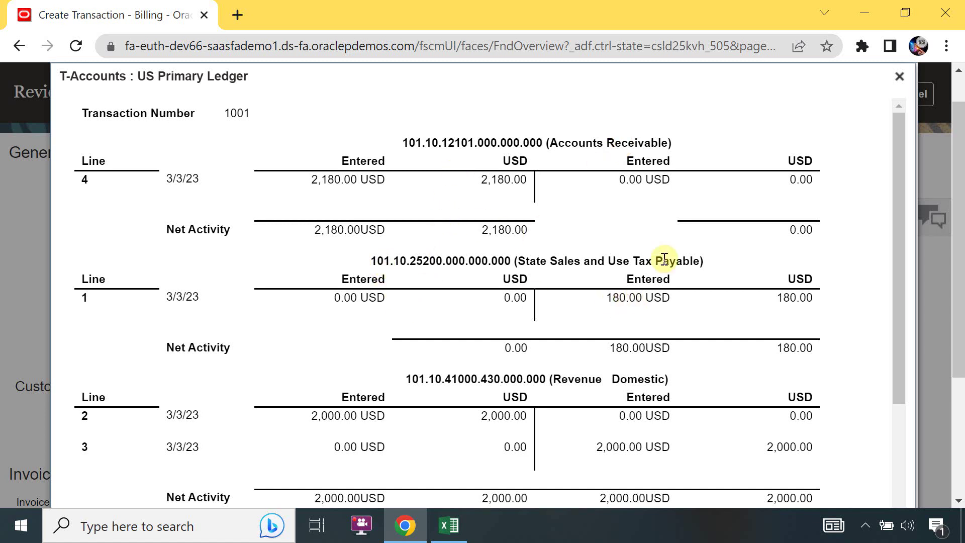
drag(901, 353, 898, 454)
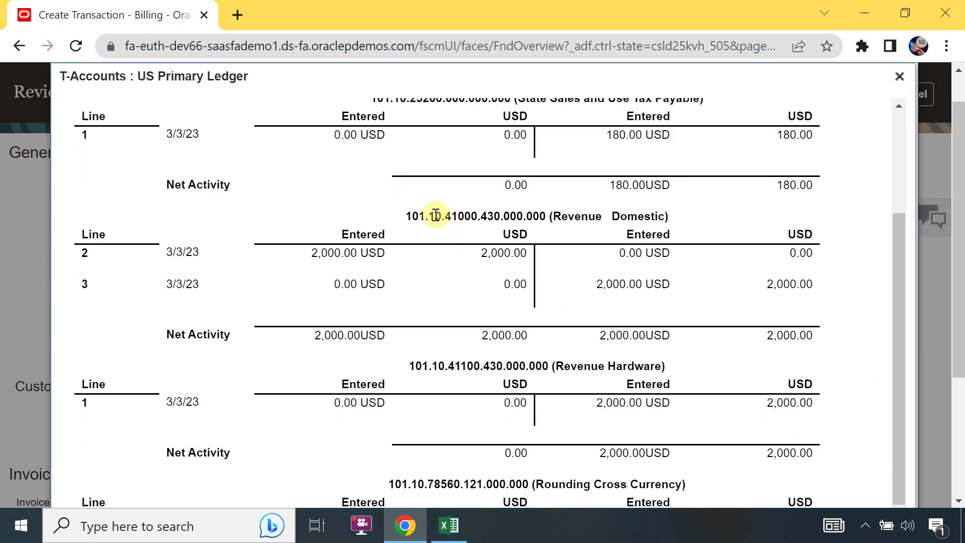
Compare the debit and credit entries on the Revenue Domestic account (segment 41000) in the T-accounts
drag(445, 216, 482, 229)
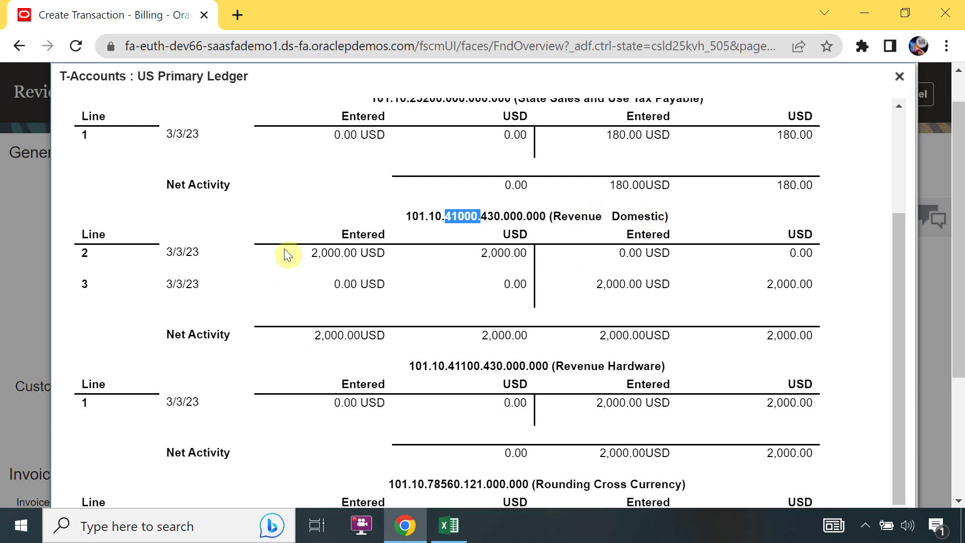
drag(304, 252, 345, 252)
drag(596, 285, 379, 302)
drag(300, 246, 345, 252)
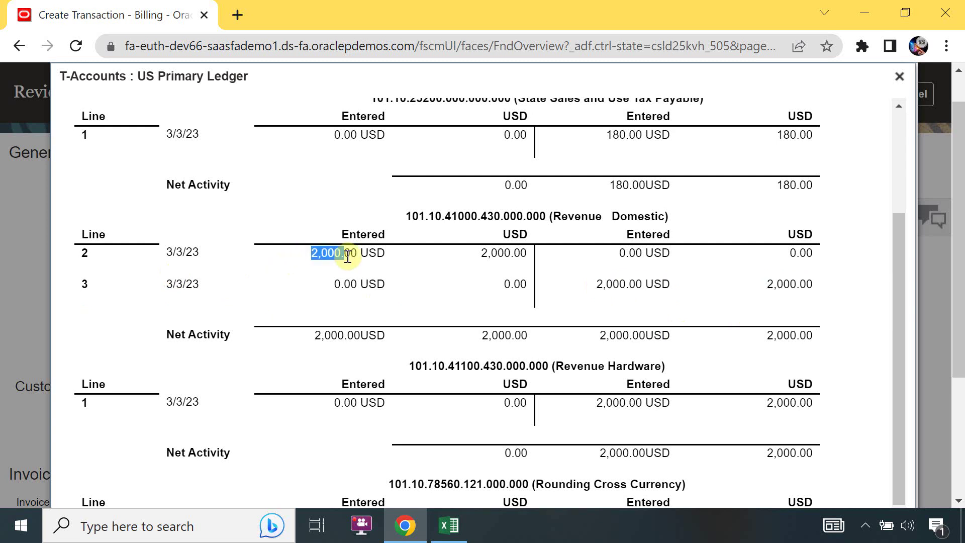
click(602, 284)
drag(601, 284, 733, 320)
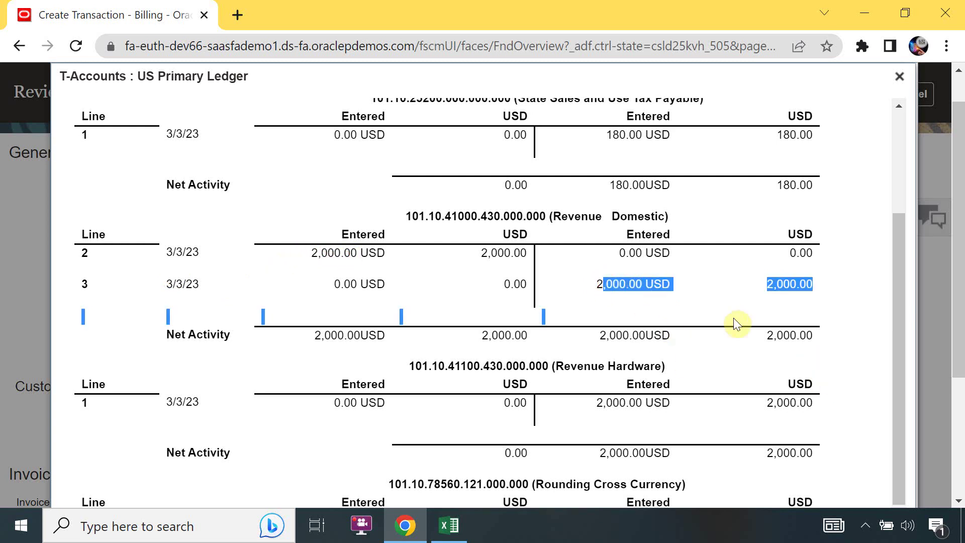
click(717, 305)
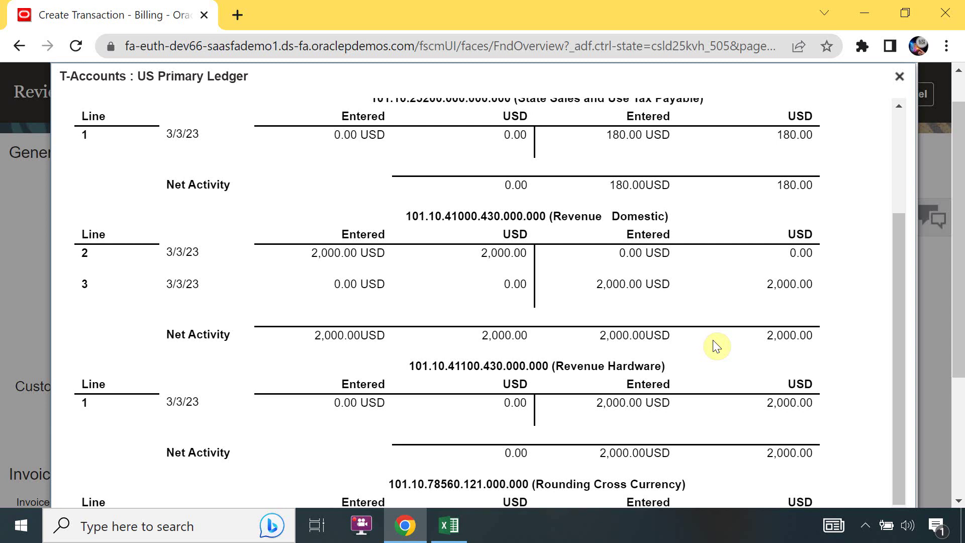
Review the other T-accounts through to the entry total, and close the T-accounts and accounting lines to return to the invoice
drag(891, 344, 898, 425)
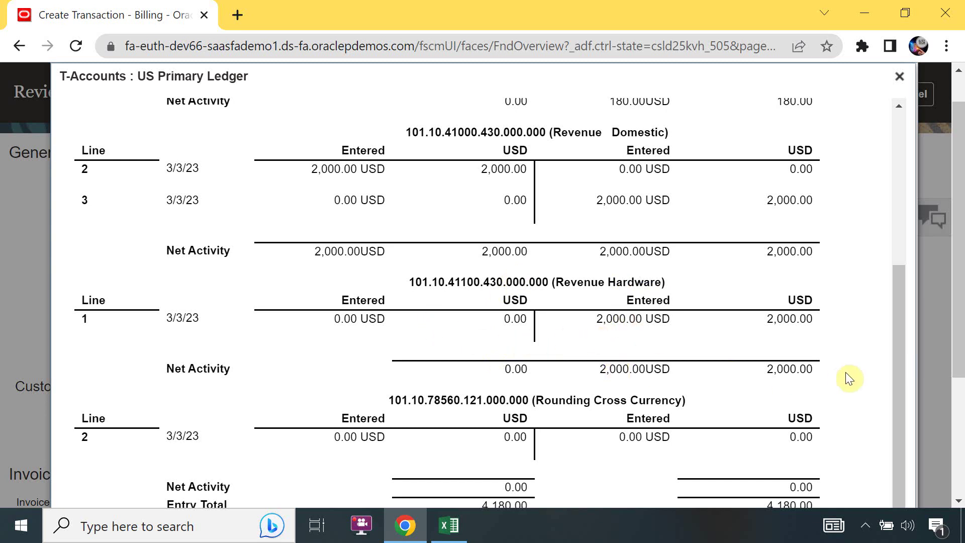
drag(900, 395, 932, 212)
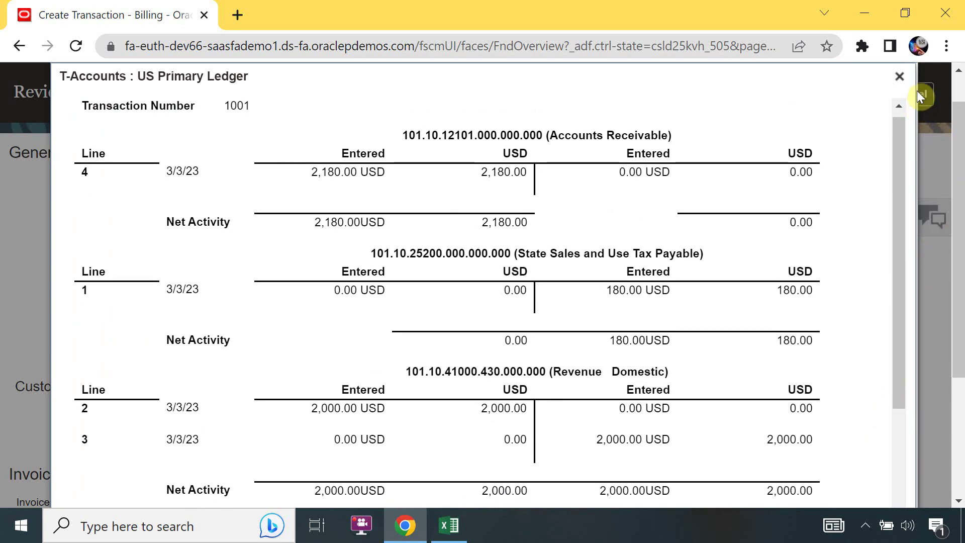
click(899, 76)
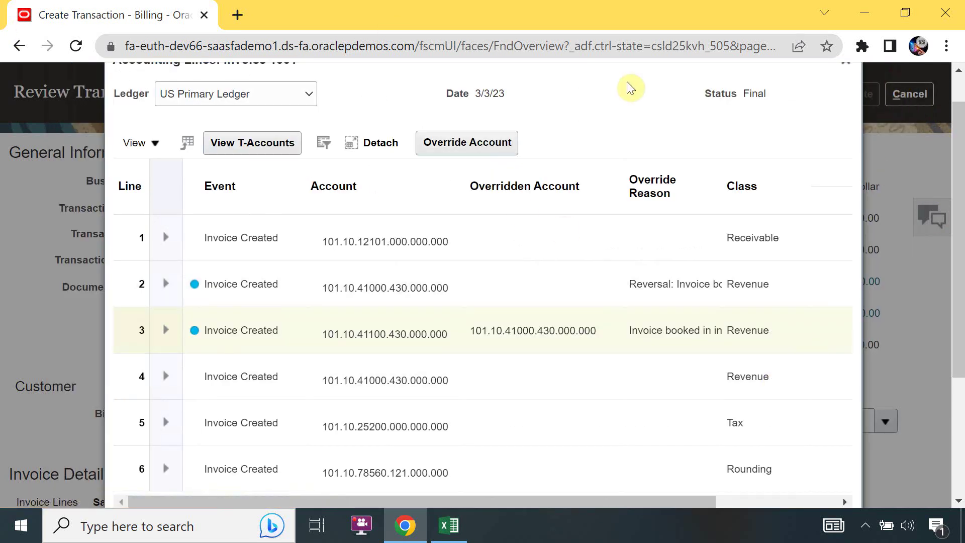
scroll(960, 264, up, 1)
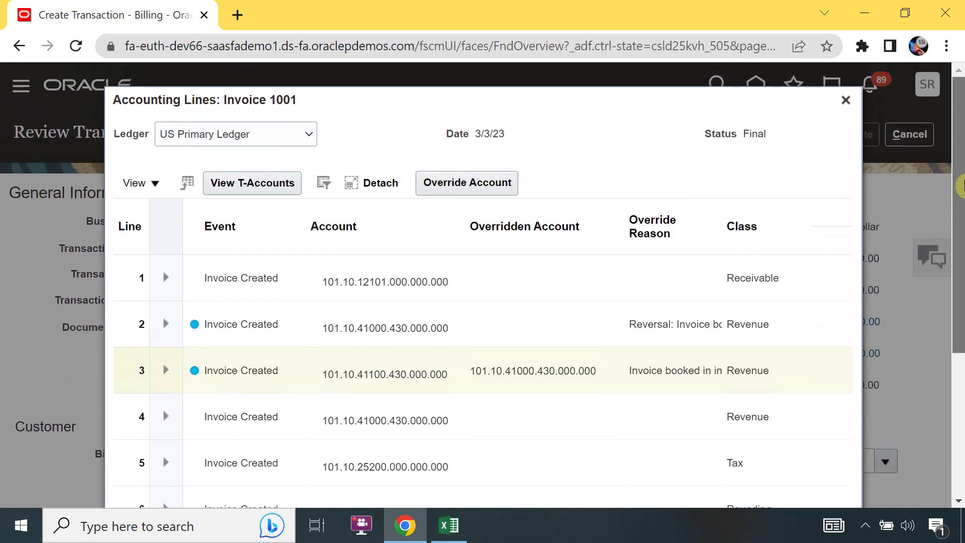
click(848, 101)
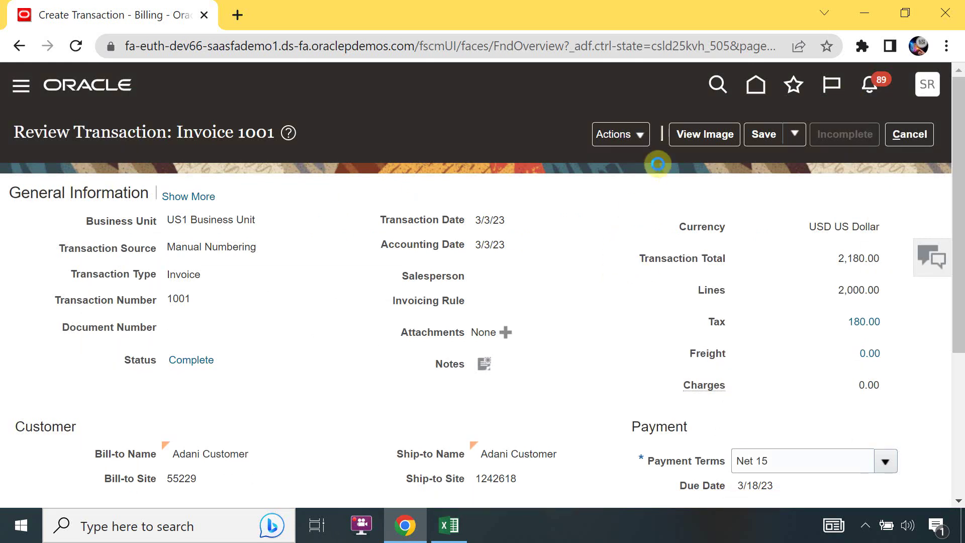
View the invoice's balance details, check the available currency views, and close the details
click(642, 136)
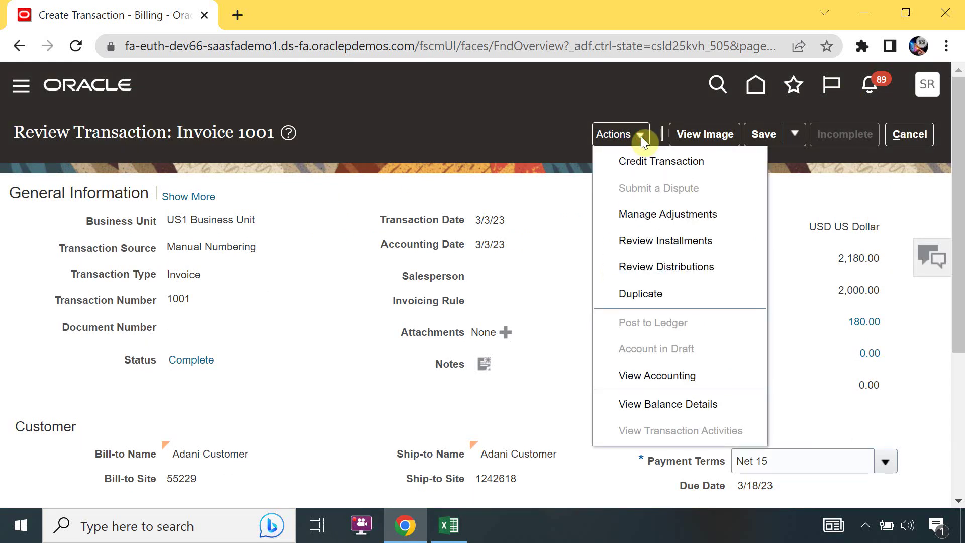
click(630, 409)
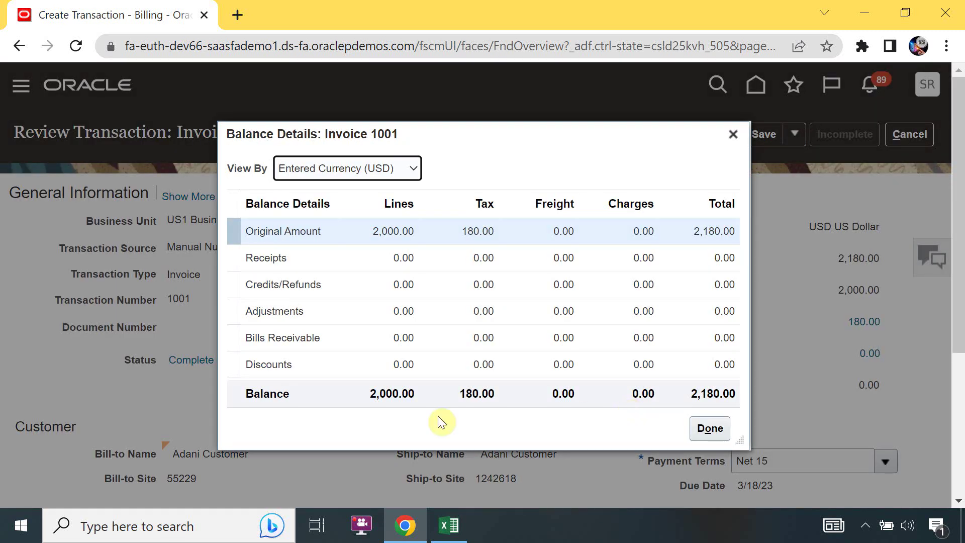
click(415, 170)
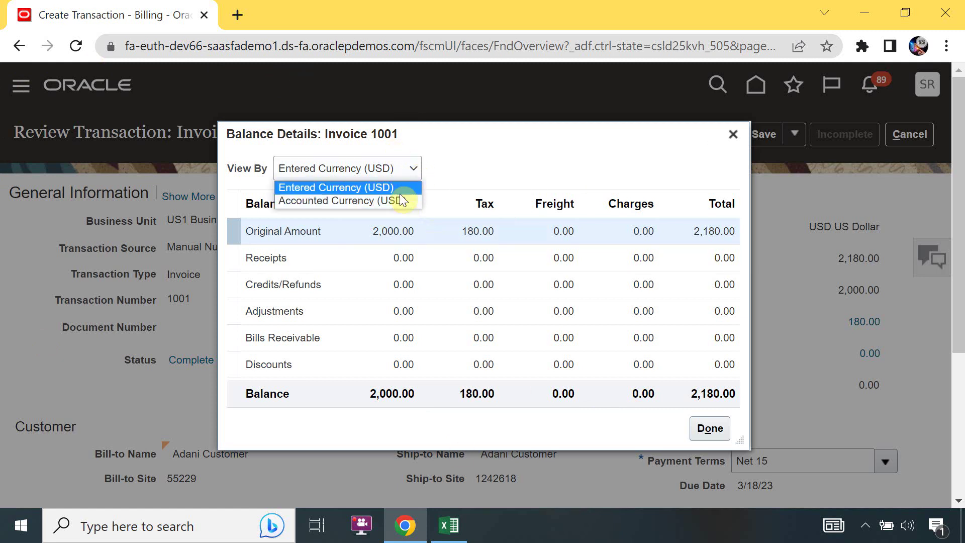
click(402, 167)
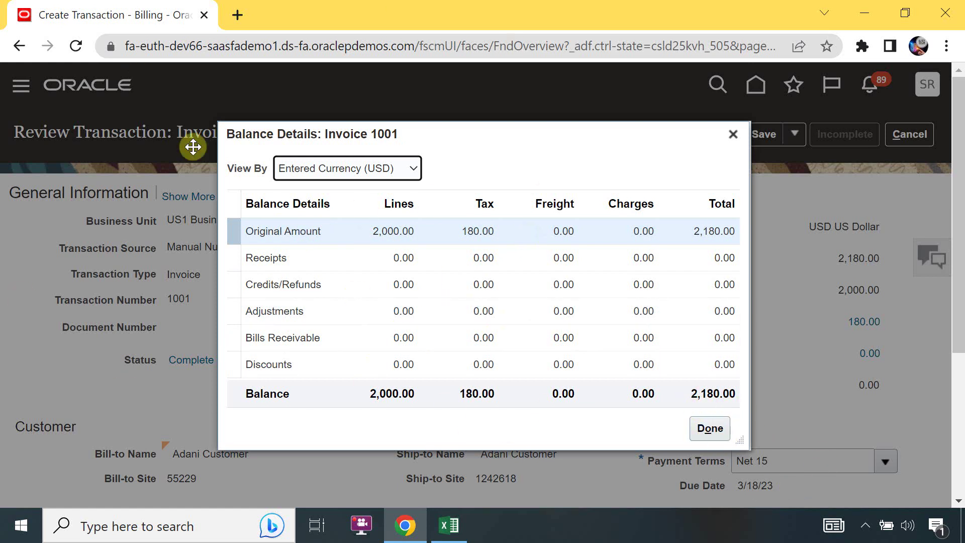
click(710, 430)
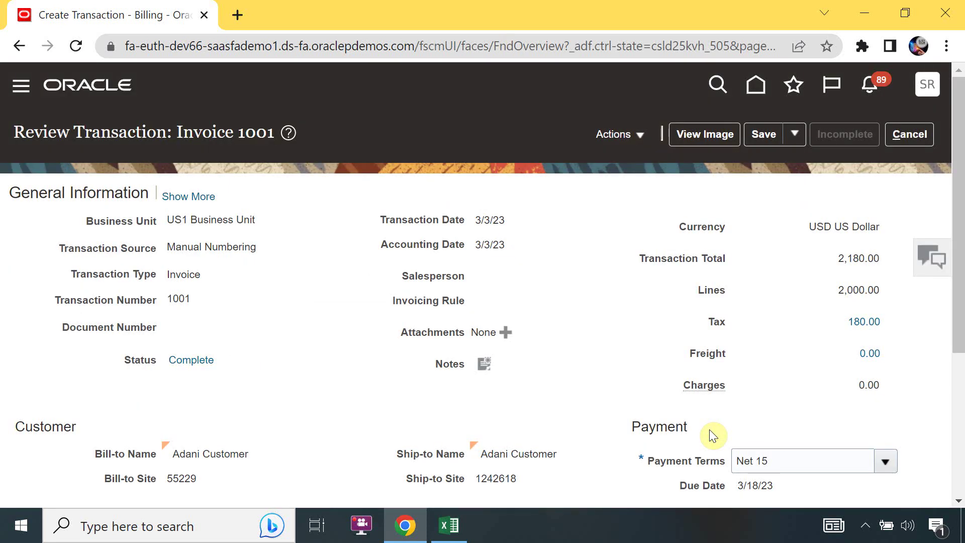
drag(960, 206, 962, 133)
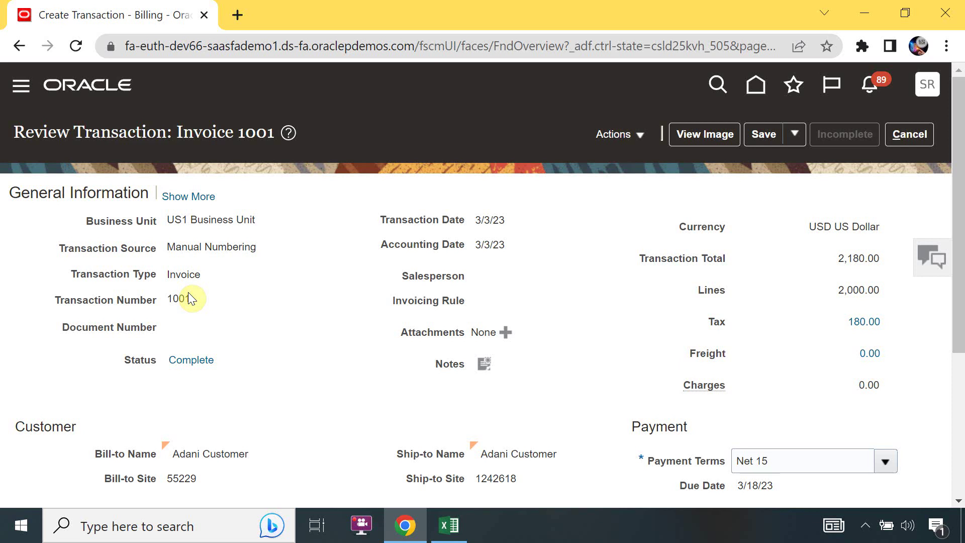
click(634, 132)
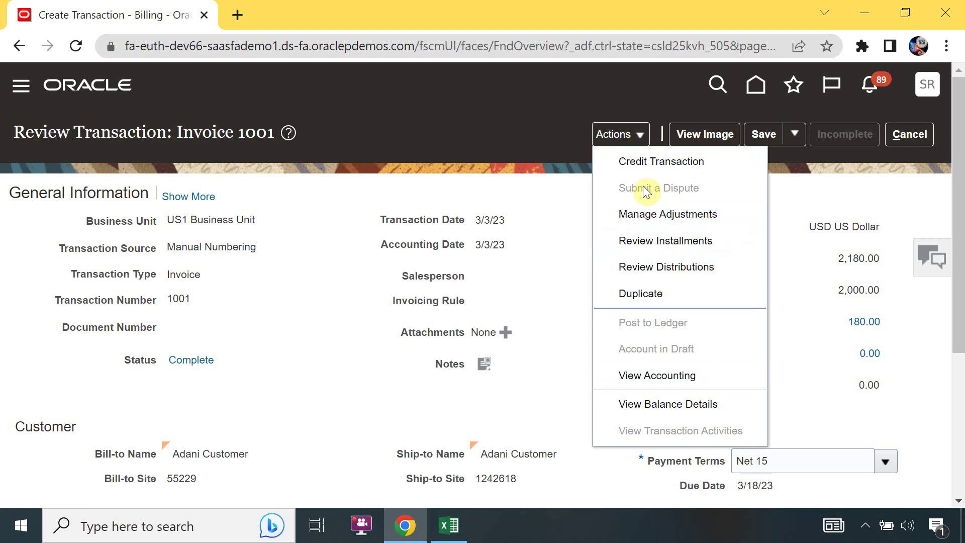
click(560, 265)
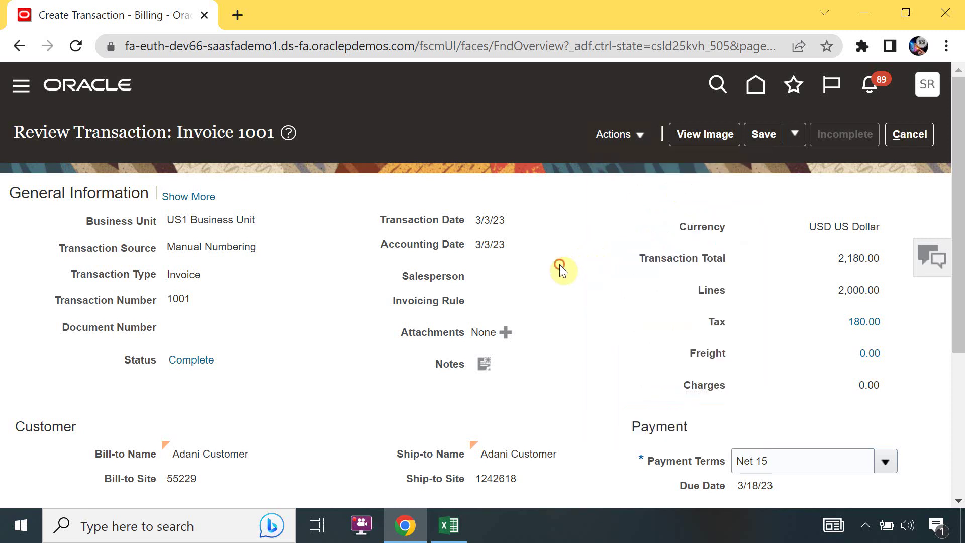